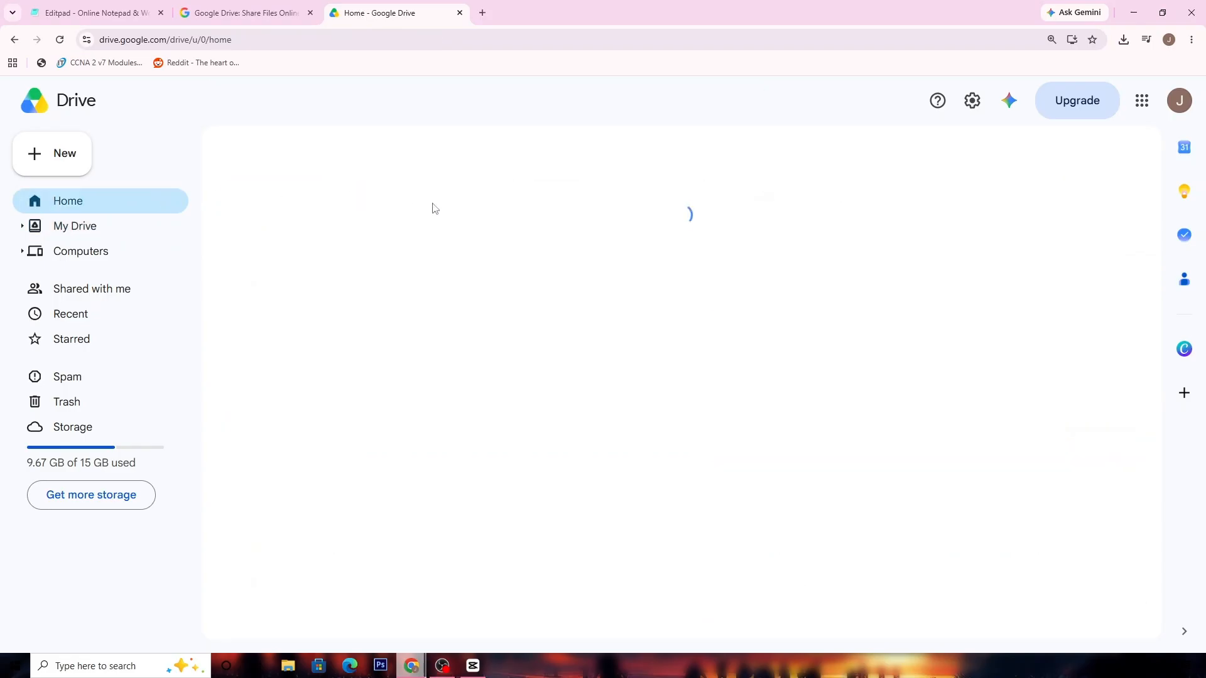
Step: Open My Drive and filter its contents to show only PDFs
{"action": "left_click", "coordinate": [139, 233]}
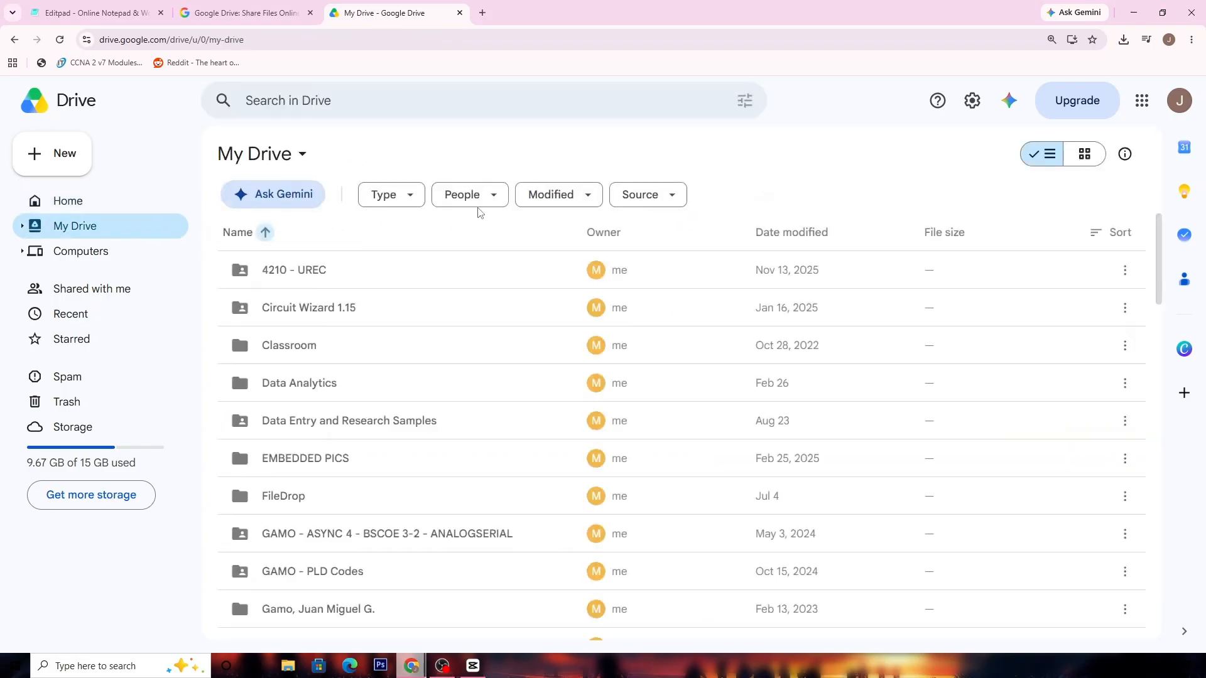
{"action": "left_click", "coordinate": [382, 202]}
{"action": "left_click", "coordinate": [443, 427]}
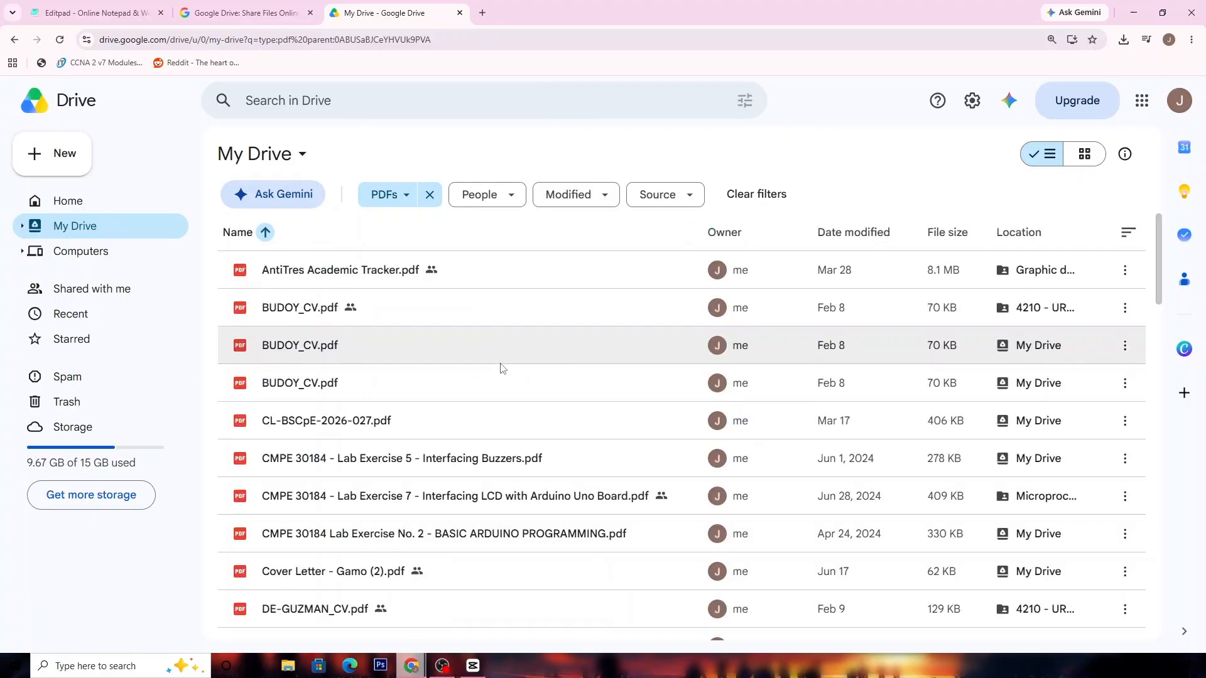
Step: Look through the filtered list of PDF files in My Drive and return to the Drive home page
{"action": "scroll", "coordinate": [502, 368], "scroll_direction": "down", "scroll_amount": 3}
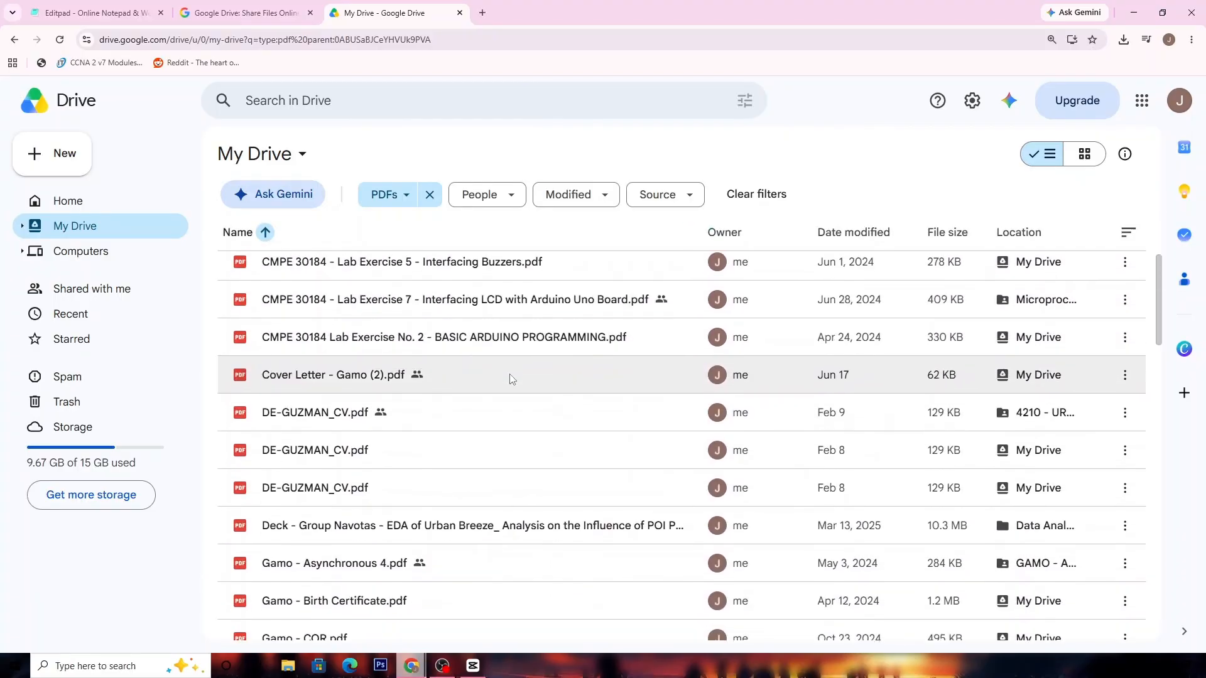
{"action": "scroll", "coordinate": [512, 379], "scroll_direction": "down", "scroll_amount": 2}
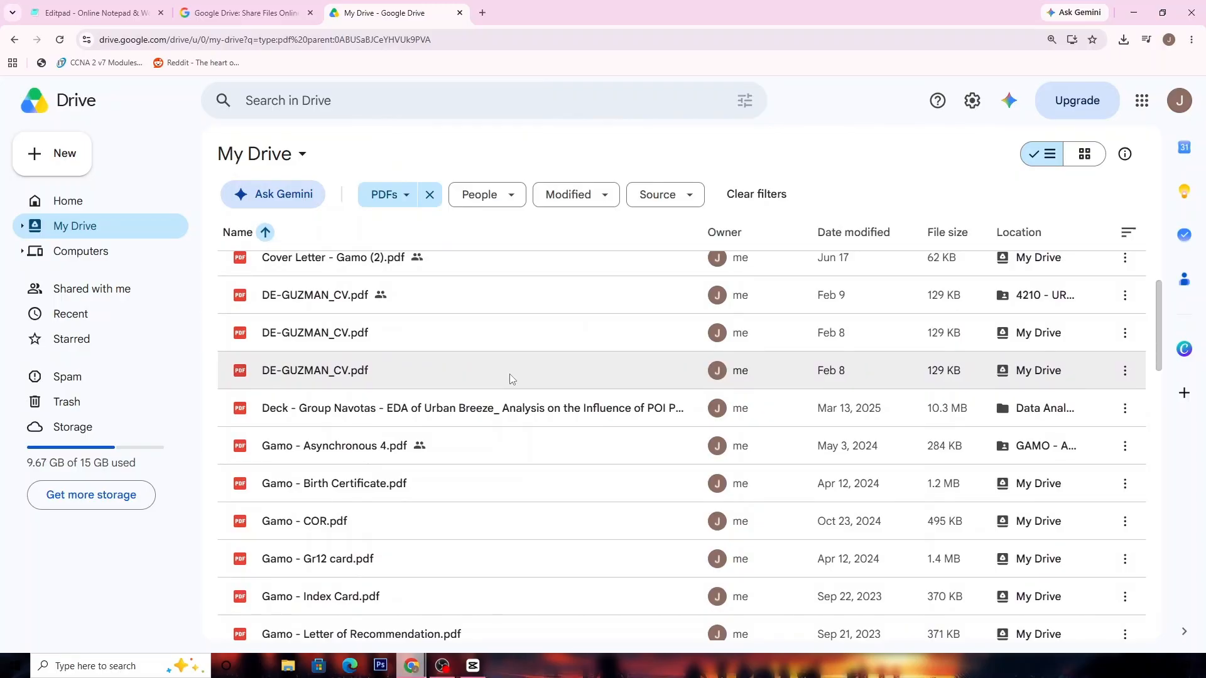
{"action": "scroll", "coordinate": [510, 375], "scroll_direction": "down", "scroll_amount": 1}
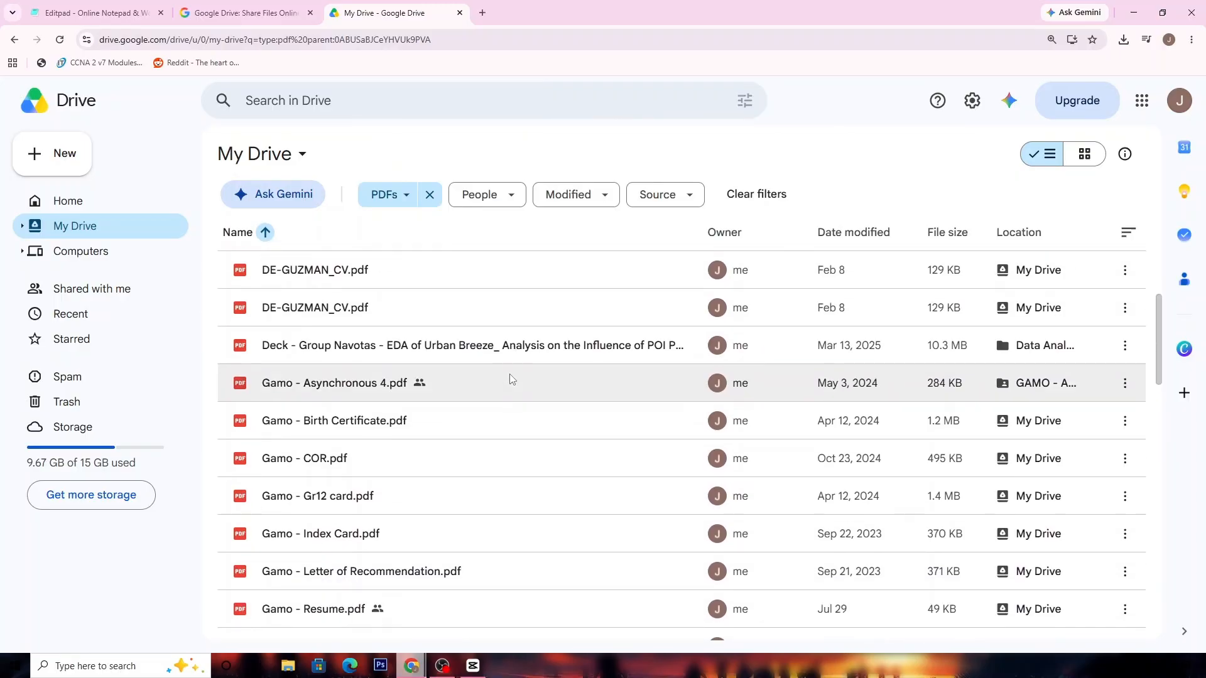
{"action": "scroll", "coordinate": [512, 378], "scroll_direction": "down", "scroll_amount": 1}
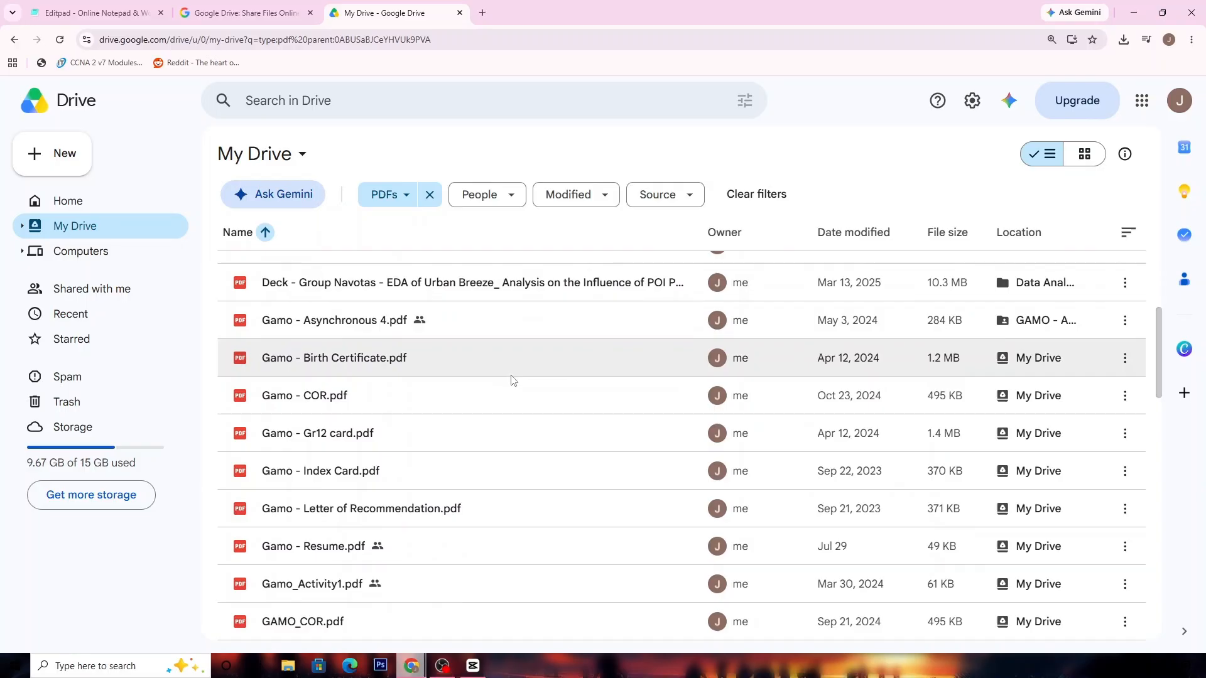
{"action": "scroll", "coordinate": [511, 378], "scroll_direction": "down", "scroll_amount": 5}
{"action": "scroll", "coordinate": [515, 427], "scroll_direction": "down", "scroll_amount": 7}
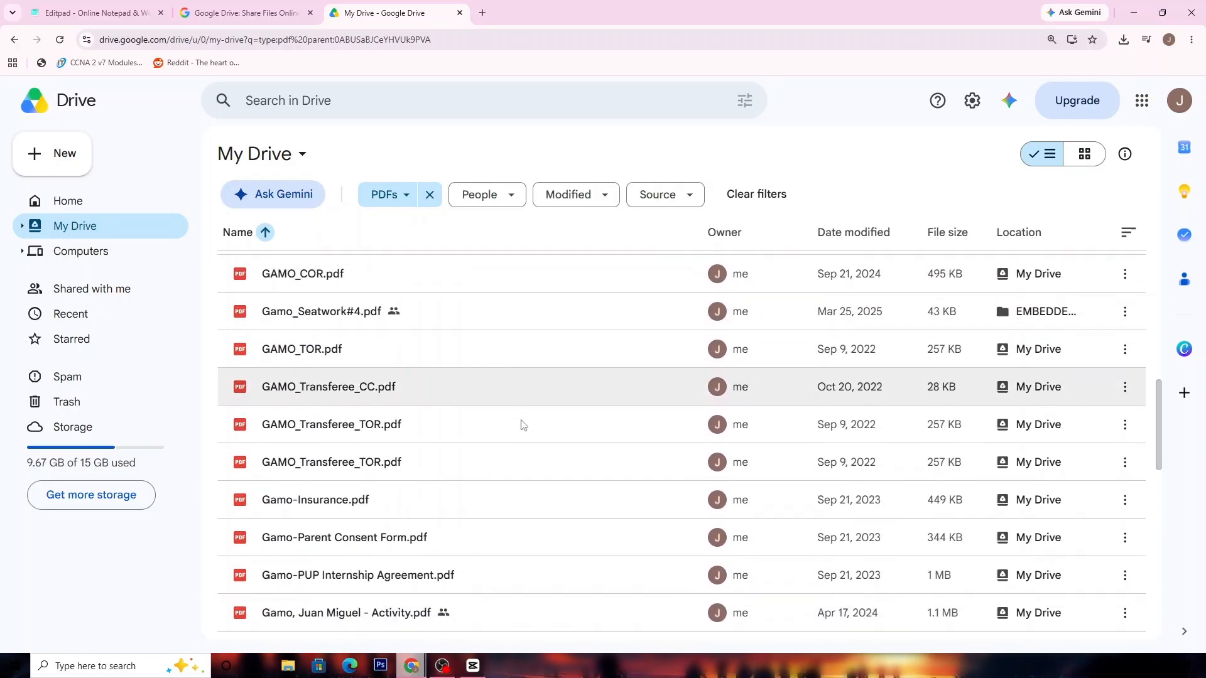
{"action": "scroll", "coordinate": [530, 396], "scroll_direction": "down", "scroll_amount": 3}
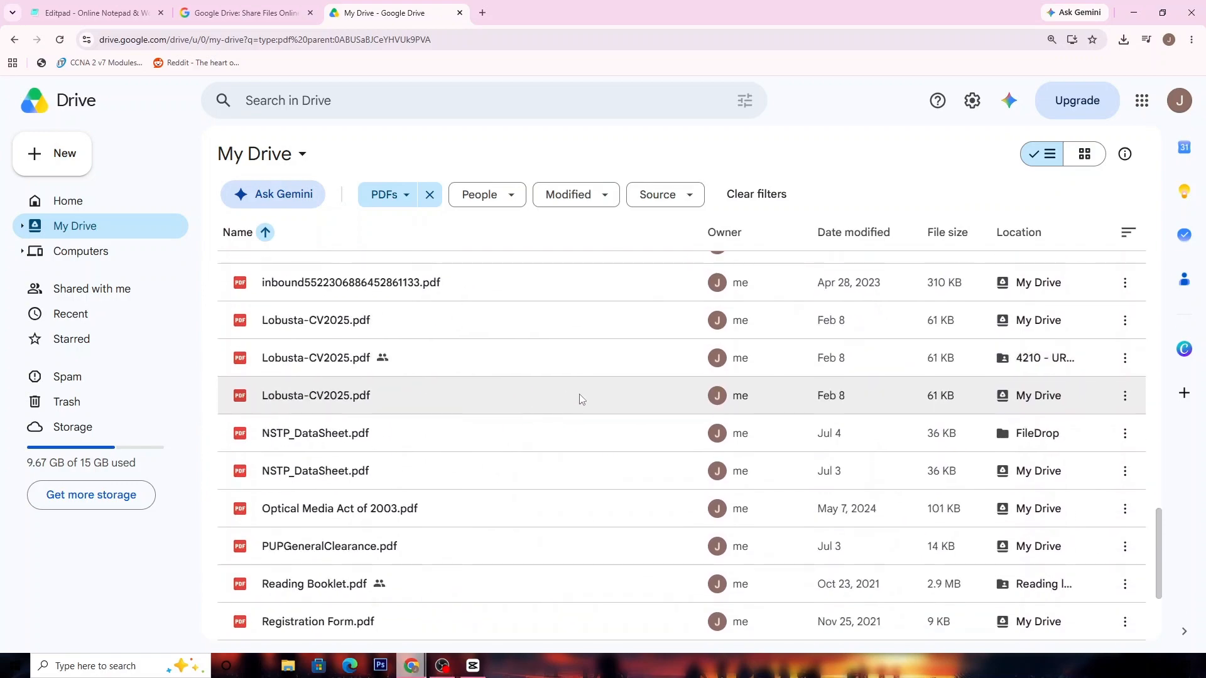
{"action": "scroll", "coordinate": [579, 397], "scroll_direction": "down", "scroll_amount": 2}
{"action": "scroll", "coordinate": [579, 397], "scroll_direction": "up", "scroll_amount": 13}
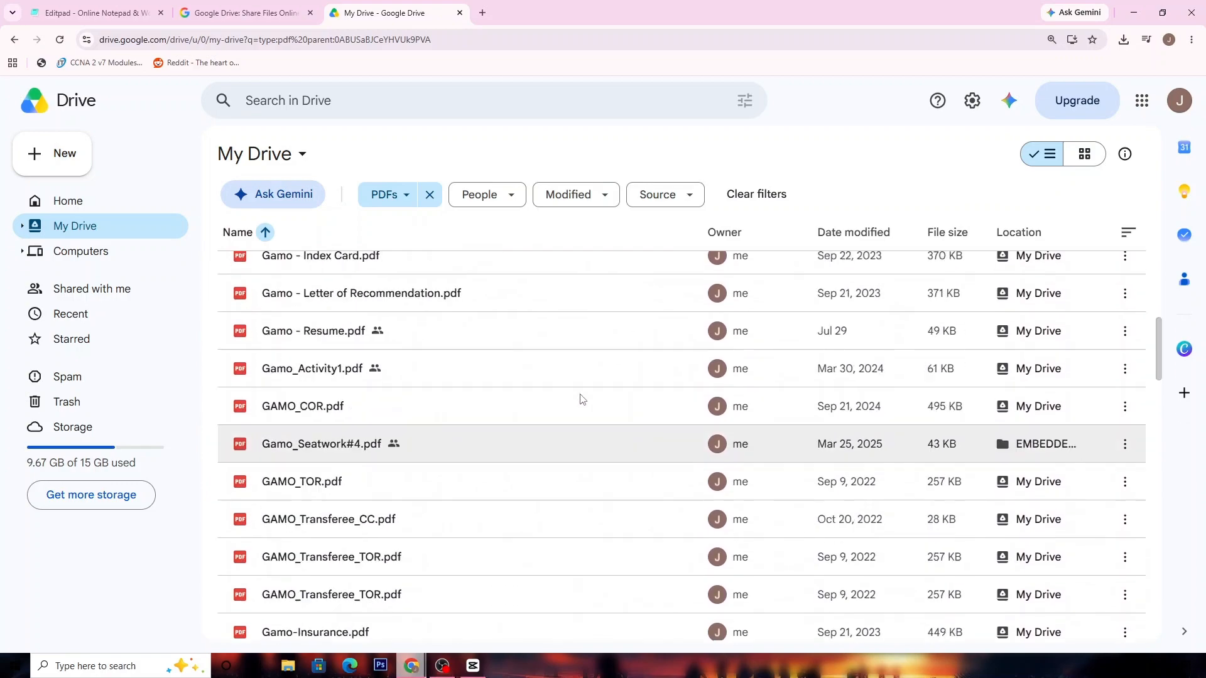
{"action": "scroll", "coordinate": [580, 399], "scroll_direction": "up", "scroll_amount": 10}
{"action": "left_click", "coordinate": [146, 212]}
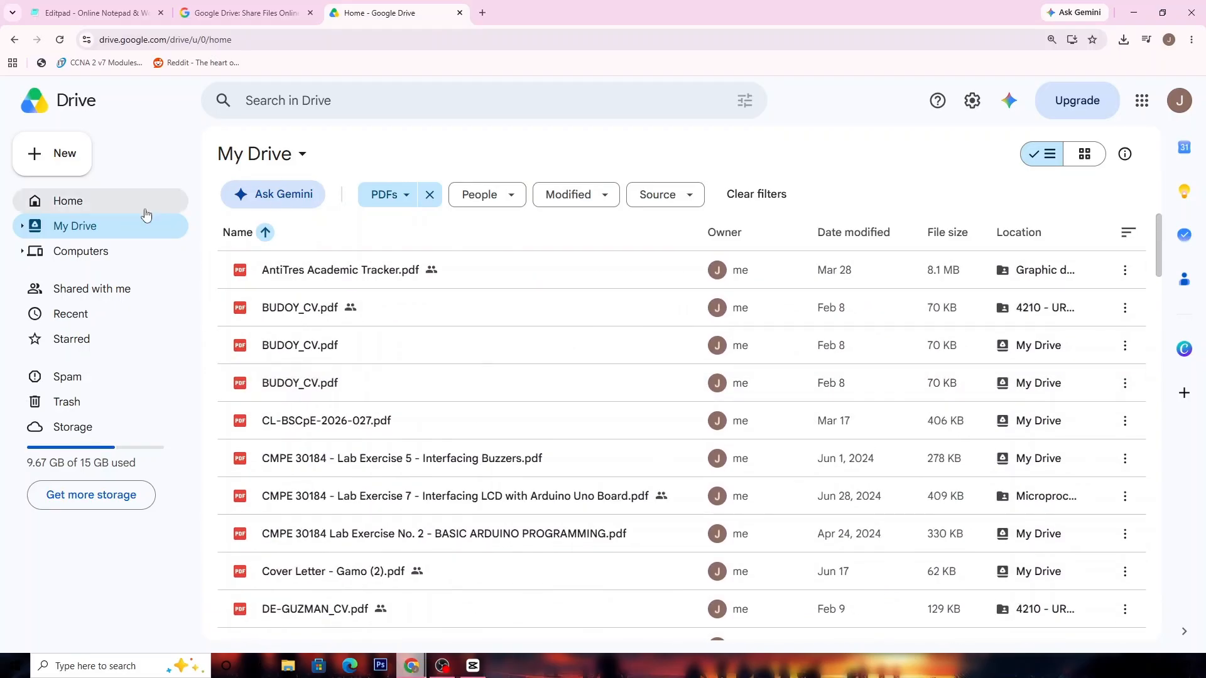
Step: Open Google Drive in a new browser tab and close the previous Drive tab
{"action": "left_click", "coordinate": [362, 36]}
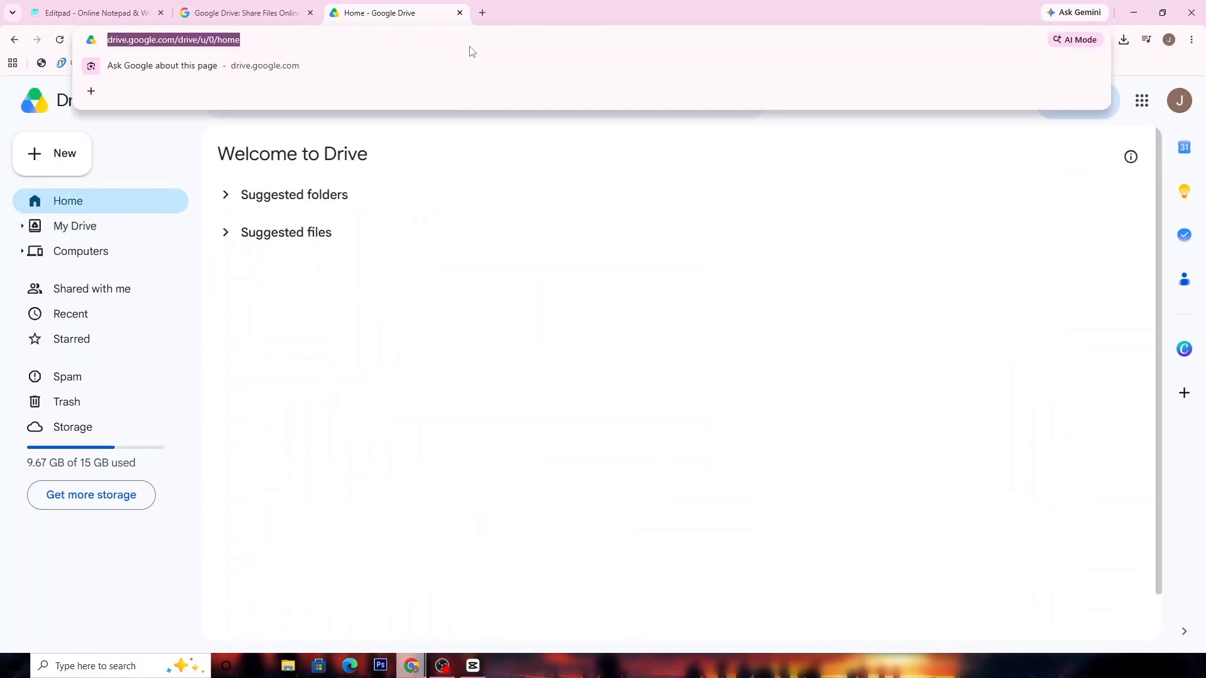
{"action": "left_click", "coordinate": [482, 12]}
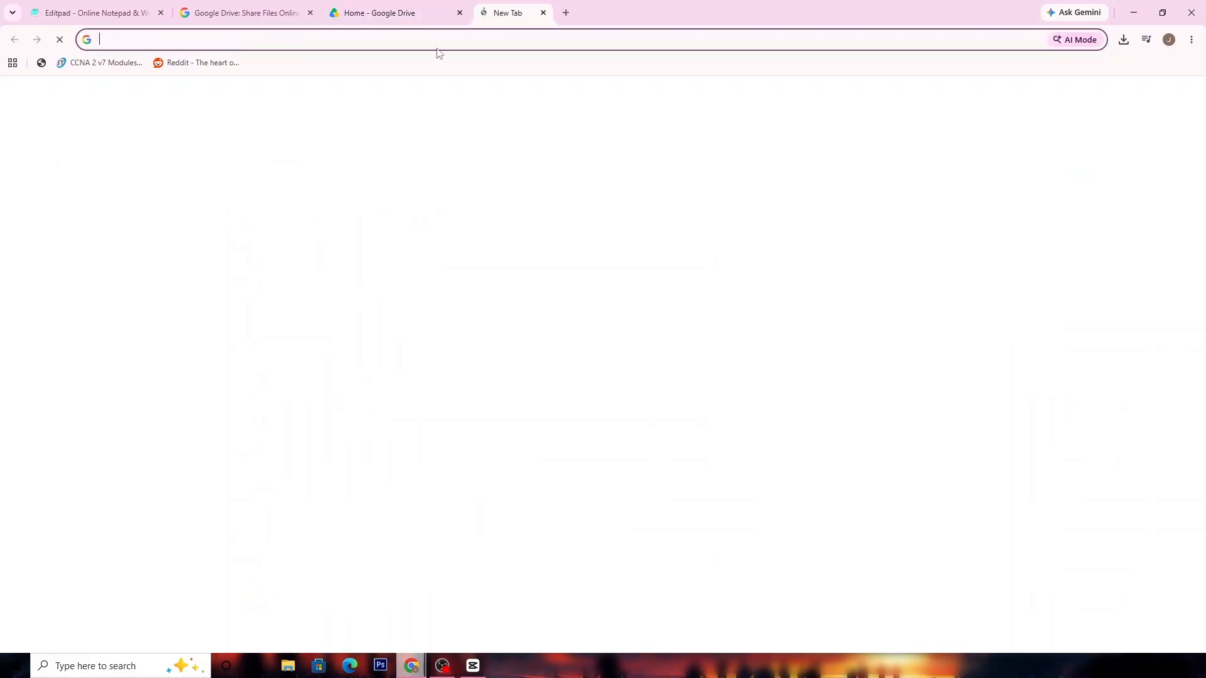
{"action": "left_click", "coordinate": [455, 48]}
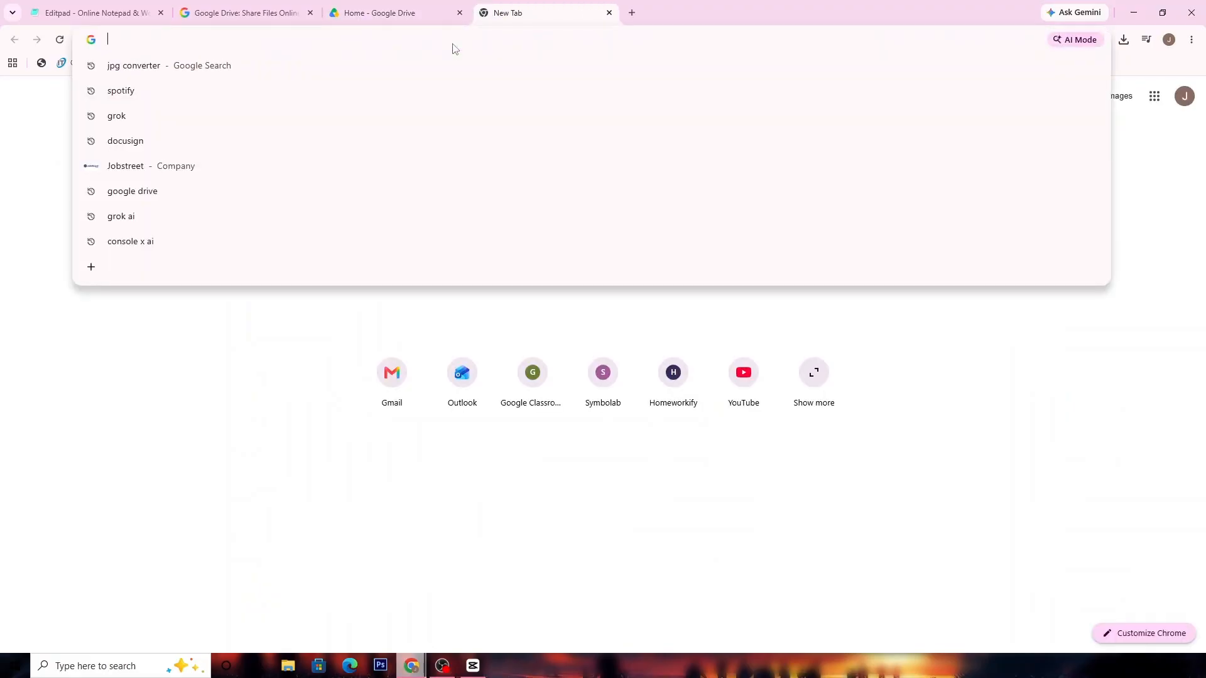
{"action": "type", "text": "dr"}
{"action": "key", "text": "Return"}
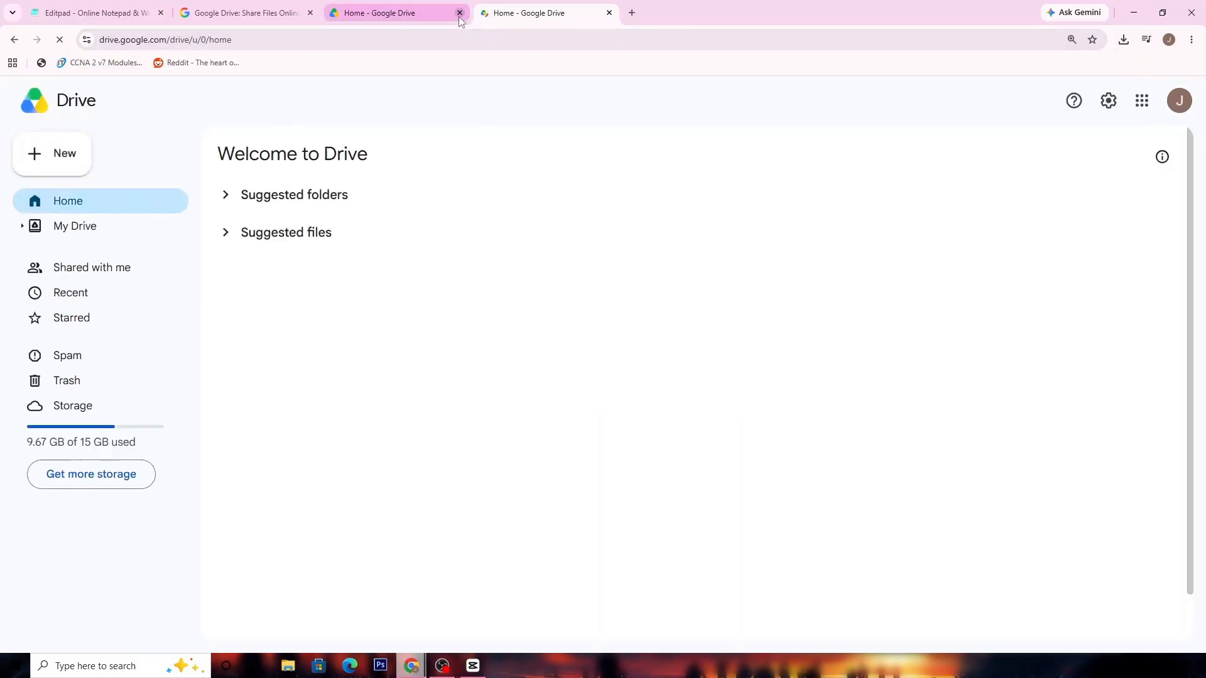
{"action": "left_click", "coordinate": [459, 12]}
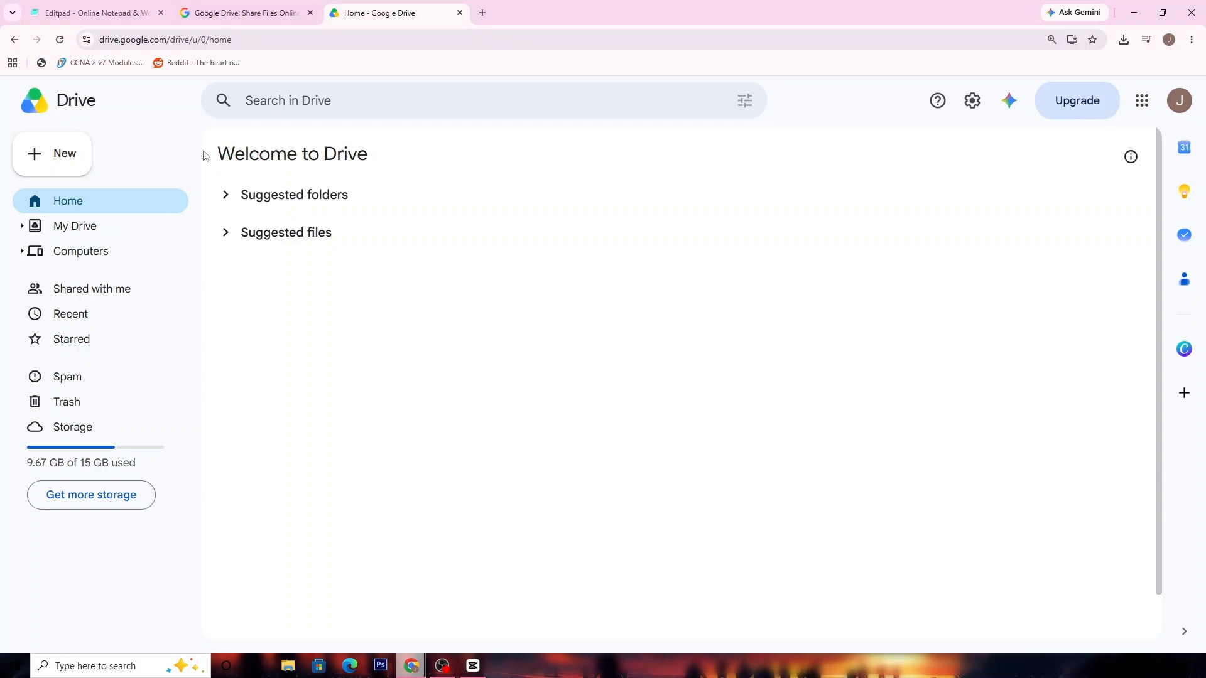
Step: Upload the UREC 17 PDF file from the Downloads folder to Drive
{"action": "left_click", "coordinate": [58, 160]}
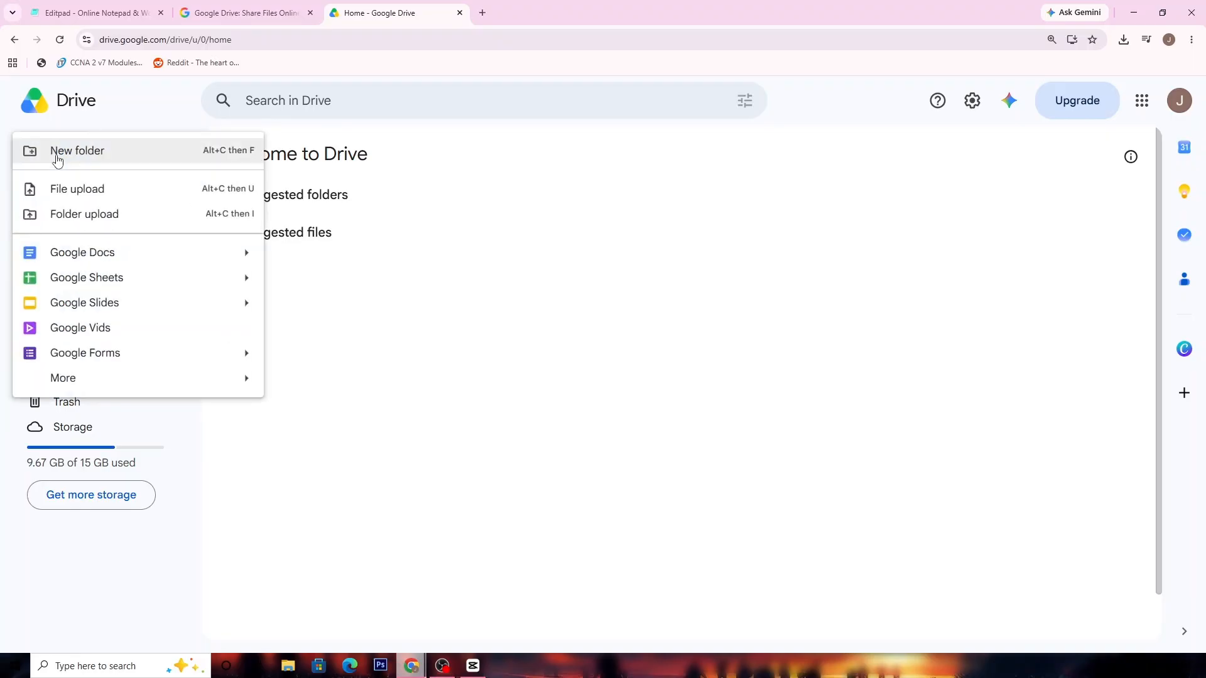
{"action": "left_click", "coordinate": [56, 189]}
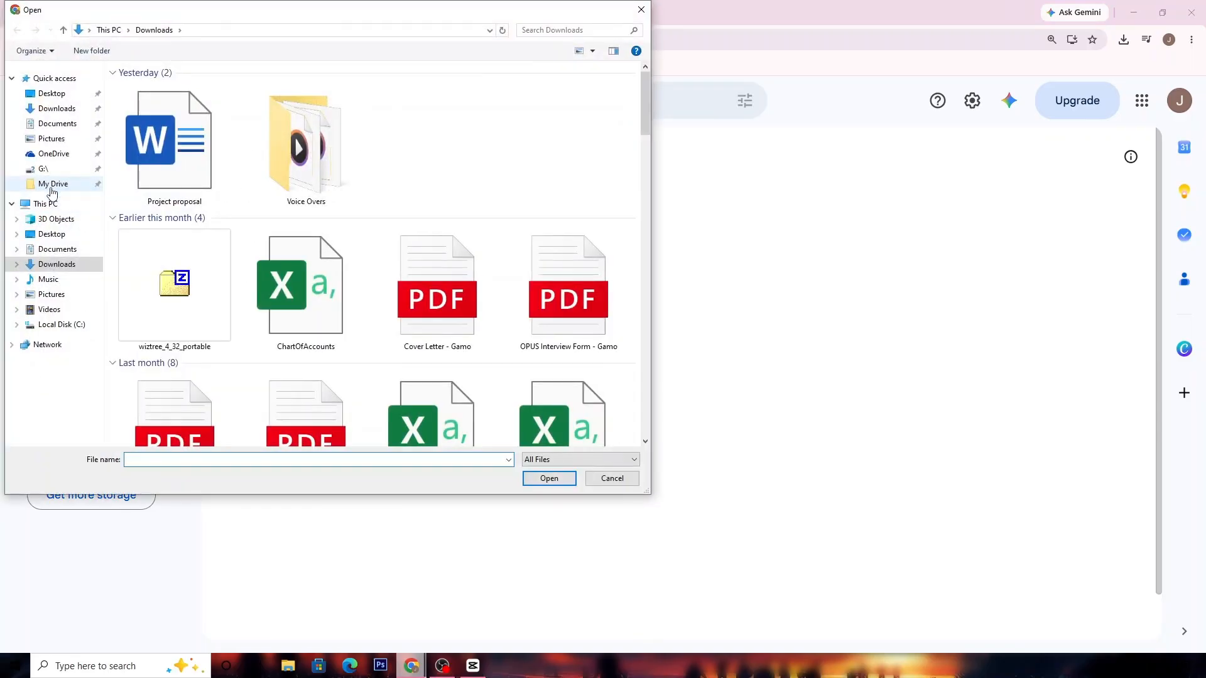
{"action": "scroll", "coordinate": [414, 270], "scroll_direction": "down", "scroll_amount": 3}
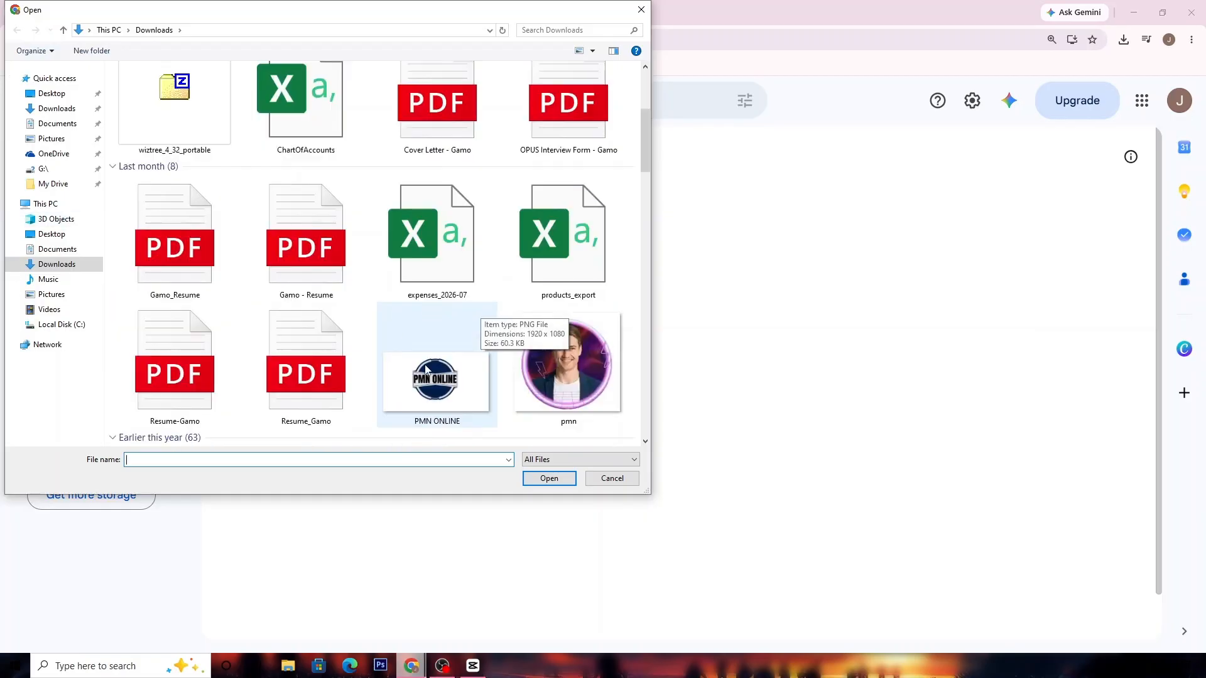
{"action": "scroll", "coordinate": [409, 268], "scroll_direction": "down", "scroll_amount": 5}
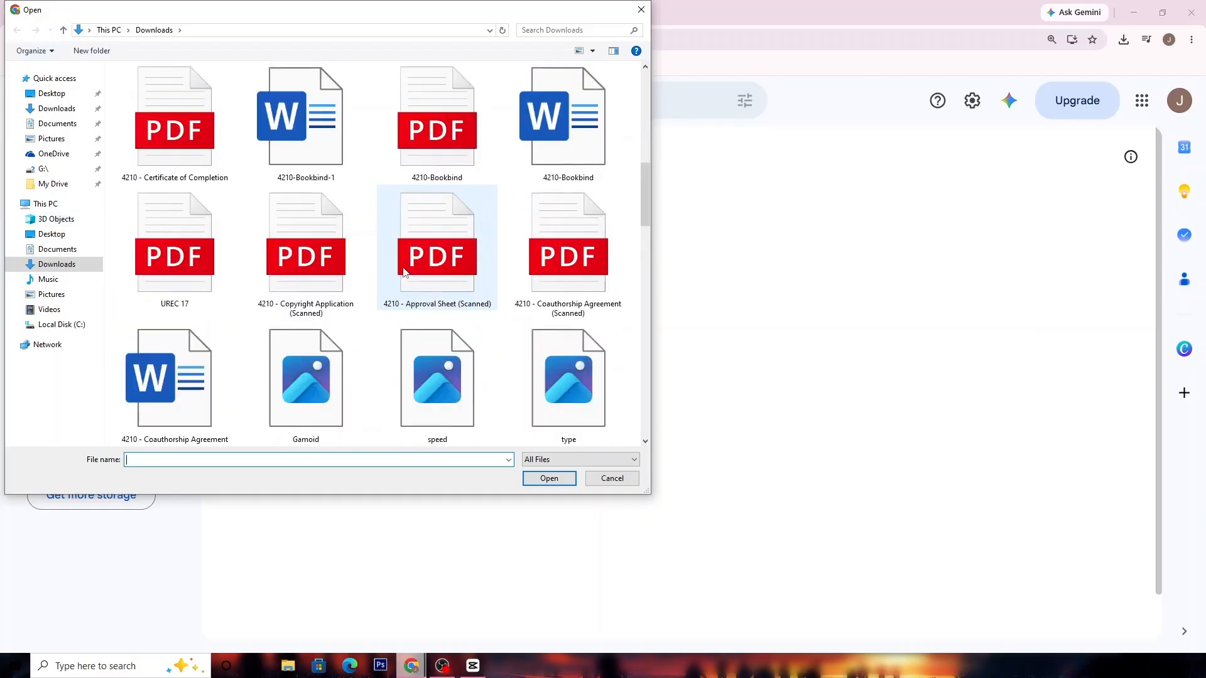
{"action": "left_click", "coordinate": [223, 280]}
{"action": "scroll", "coordinate": [352, 270], "scroll_direction": "up", "scroll_amount": 5}
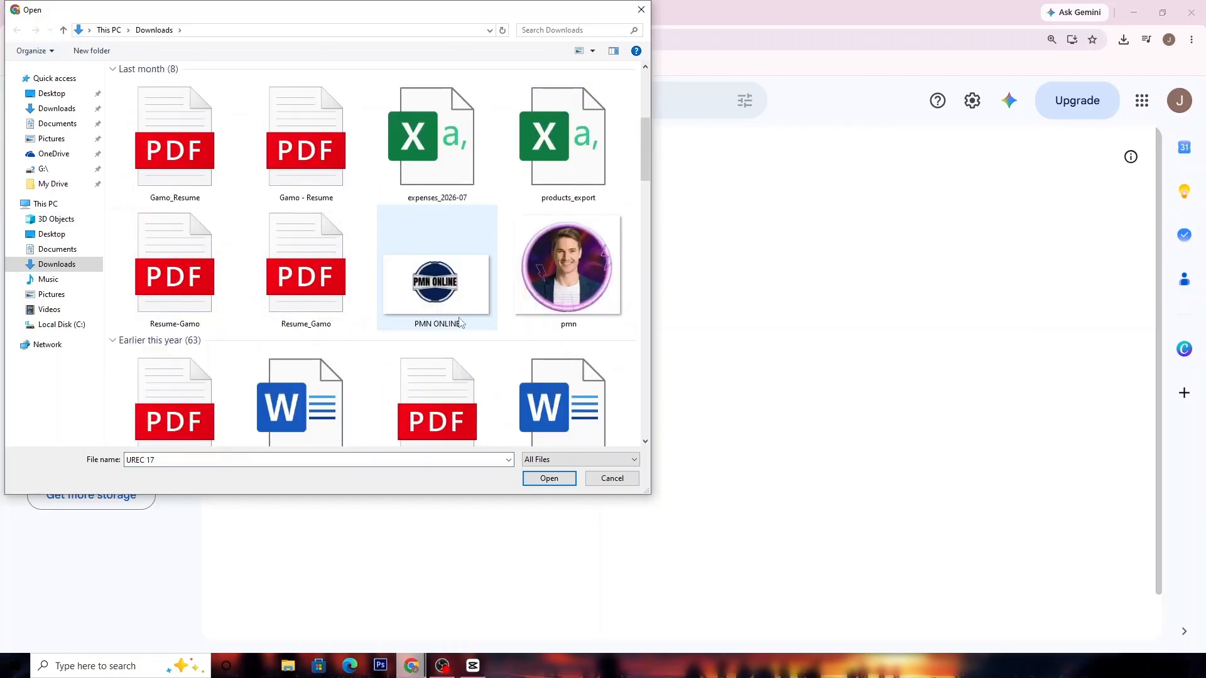
{"action": "left_click", "coordinate": [550, 479]}
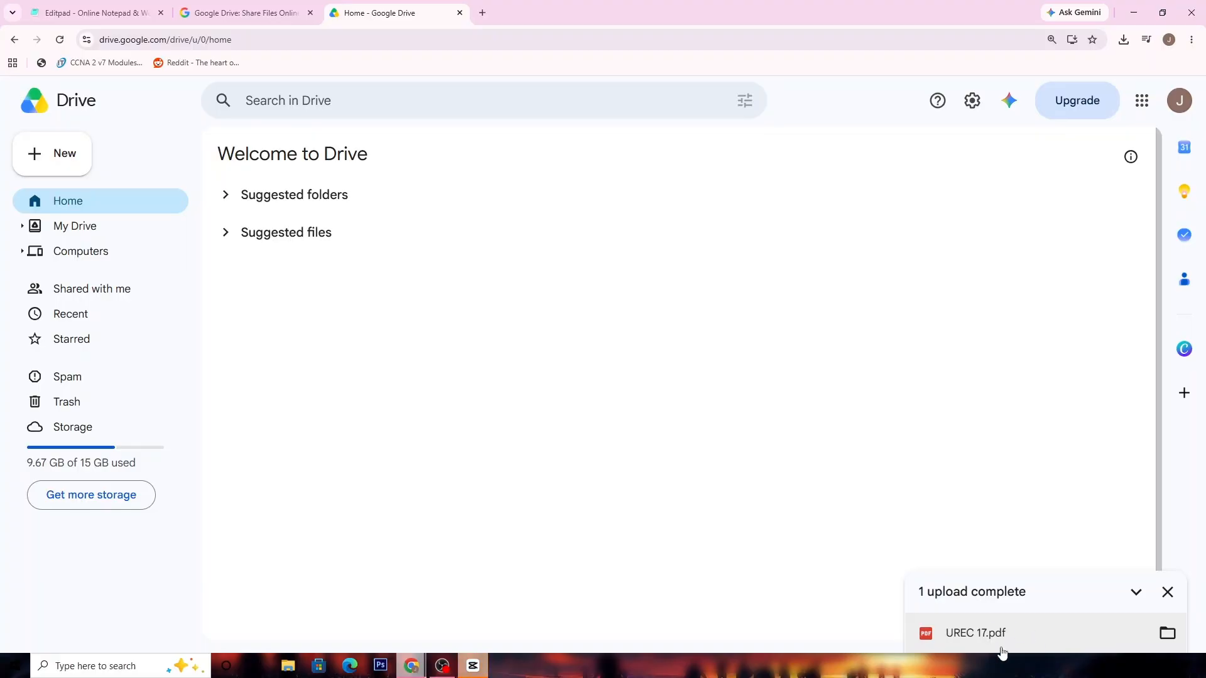
Step: Locate the uploaded UREC 17.pdf in My Drive from the completed upload notification
{"action": "left_click", "coordinate": [1166, 633]}
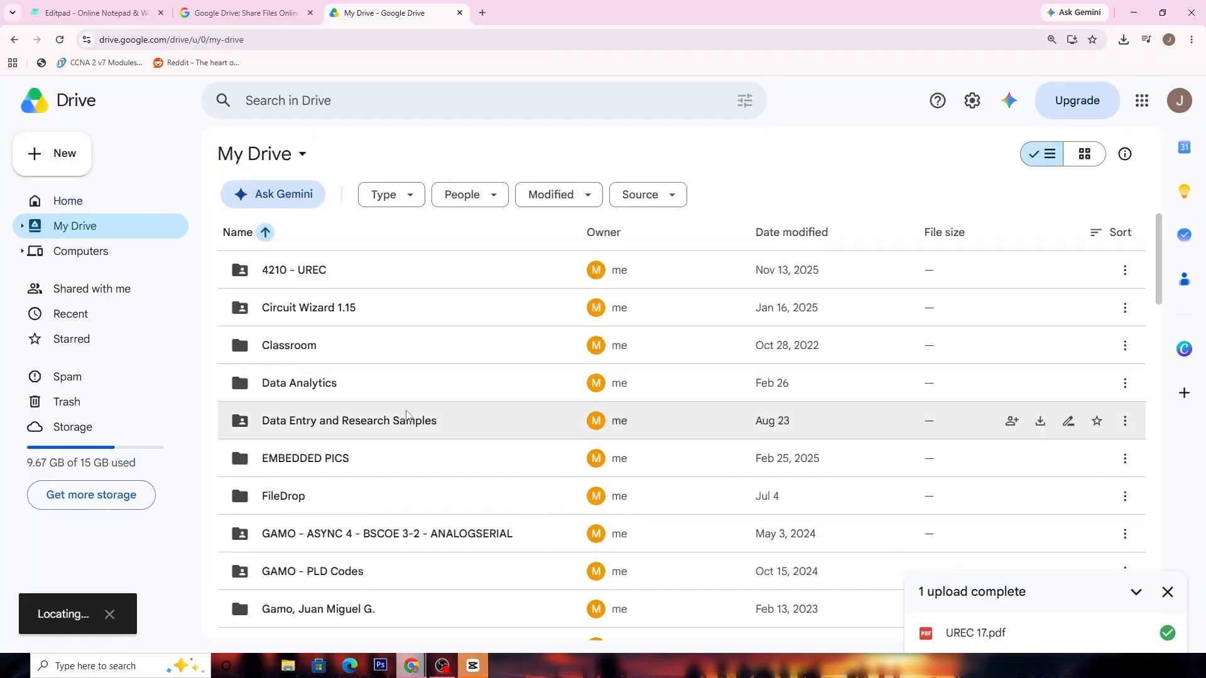
{"action": "scroll", "coordinate": [471, 470], "scroll_direction": "down", "scroll_amount": 2}
{"action": "scroll", "coordinate": [474, 470], "scroll_direction": "down", "scroll_amount": 20}
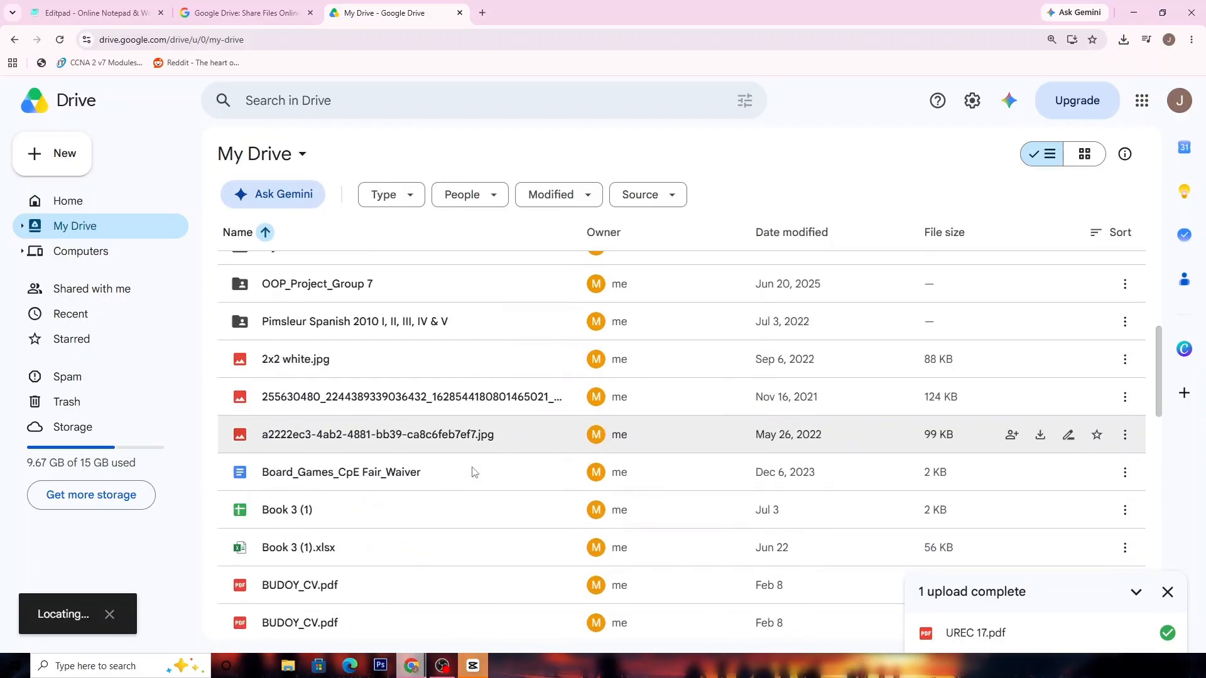
{"action": "scroll", "coordinate": [474, 470], "scroll_direction": "down", "scroll_amount": 4}
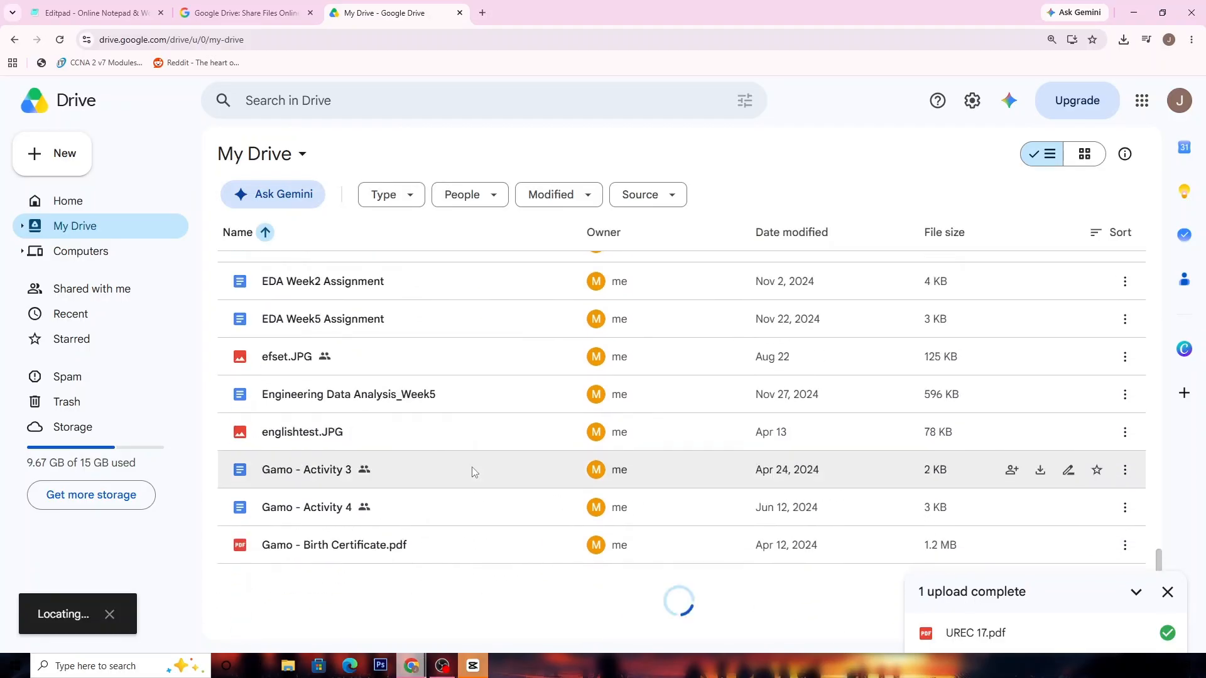
{"action": "scroll", "coordinate": [466, 503], "scroll_direction": "down", "scroll_amount": 20}
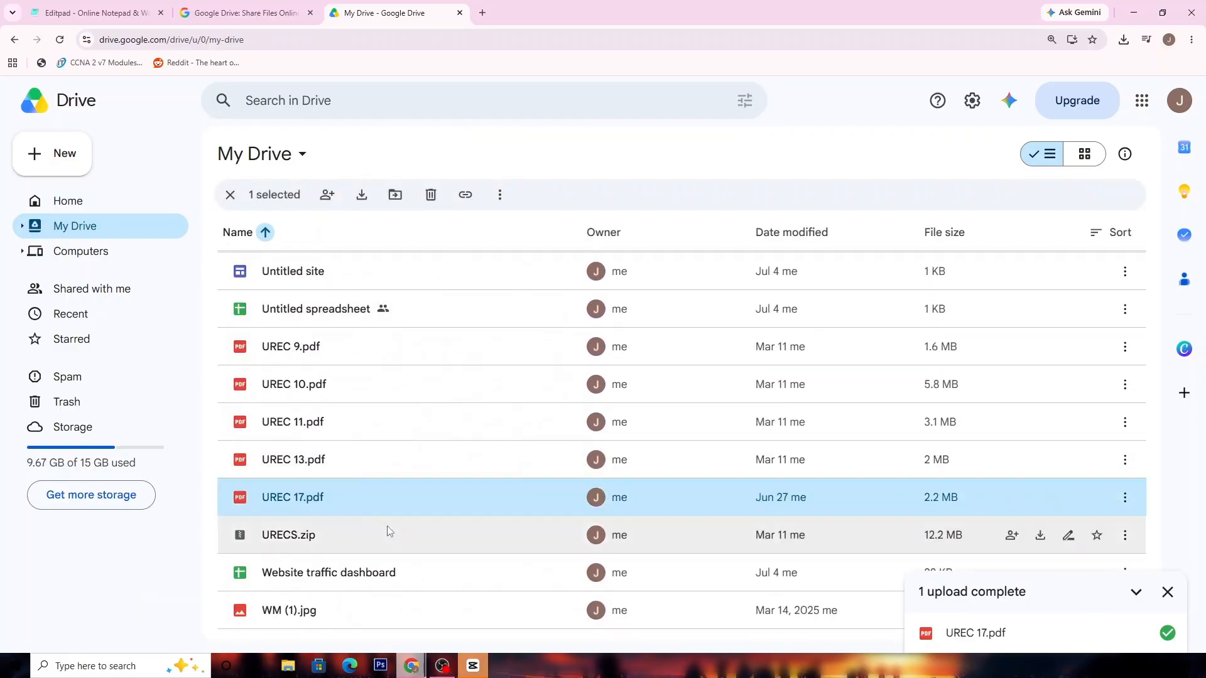
Step: Open UREC 17.pdf with Google Docs to convert it to an editable document
{"action": "right_click", "coordinate": [405, 499]}
{"action": "mouse_move", "coordinate": [583, 286]}
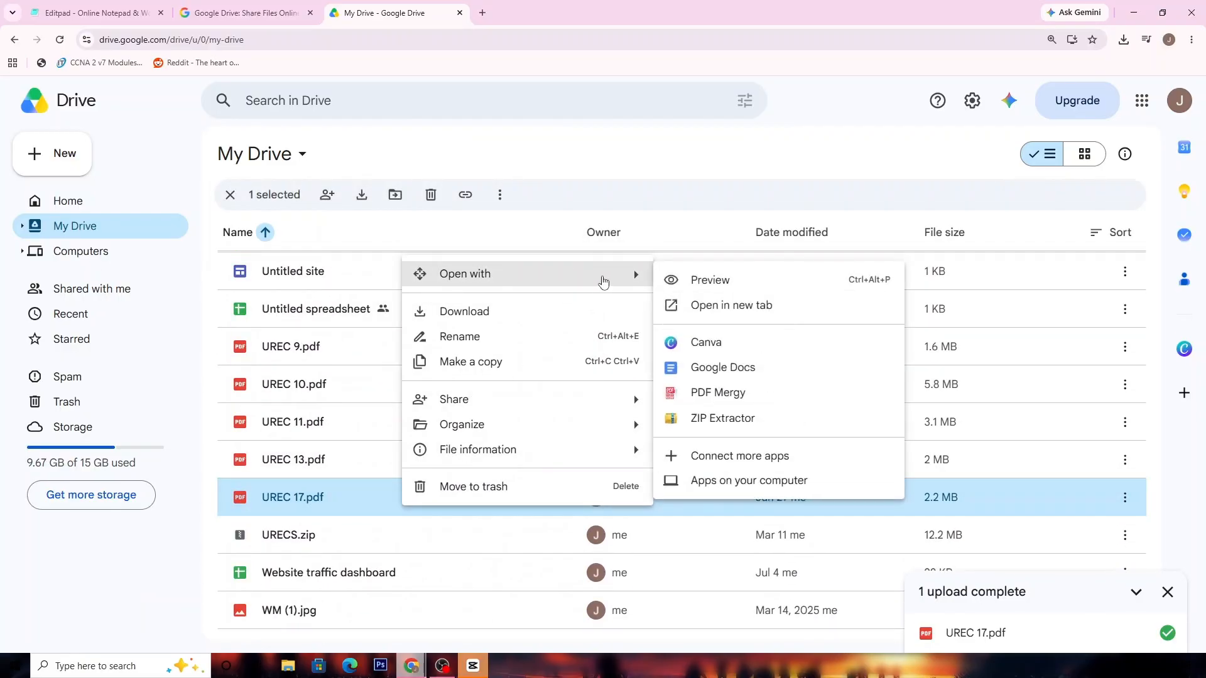
{"action": "left_click", "coordinate": [731, 370]}
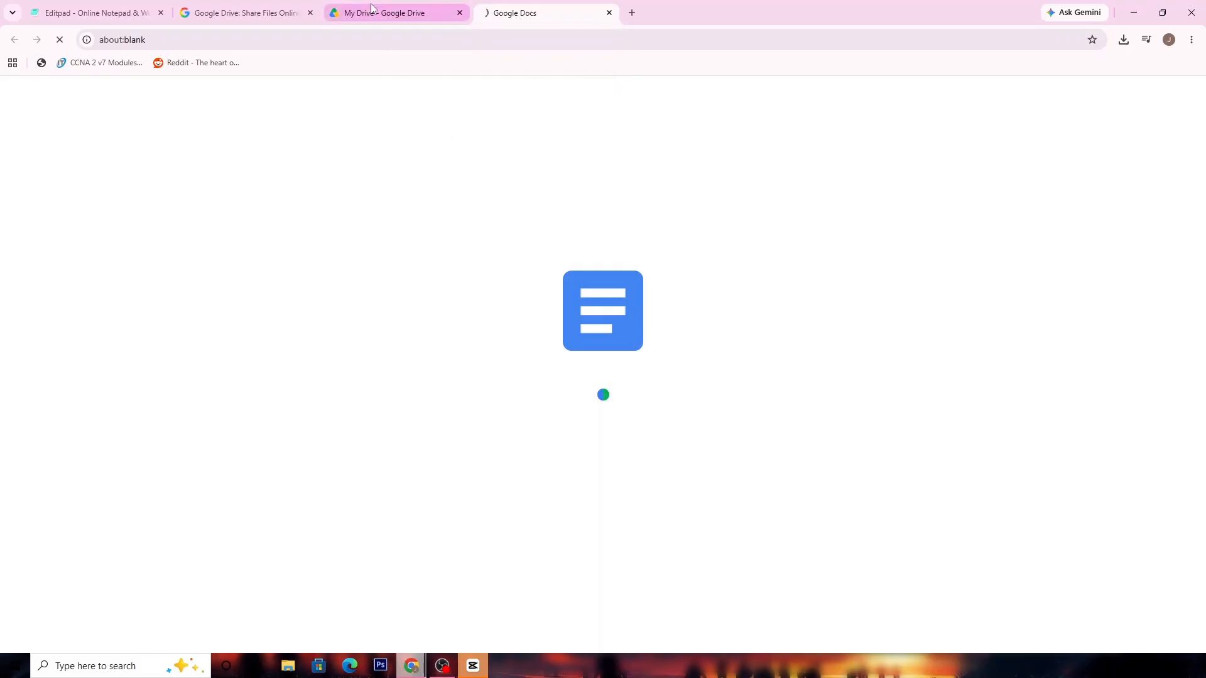
Step: Examine the text and formatting of the converted UREC 17 document on its first pages
{"action": "scroll", "coordinate": [566, 314], "scroll_direction": "down", "scroll_amount": 1}
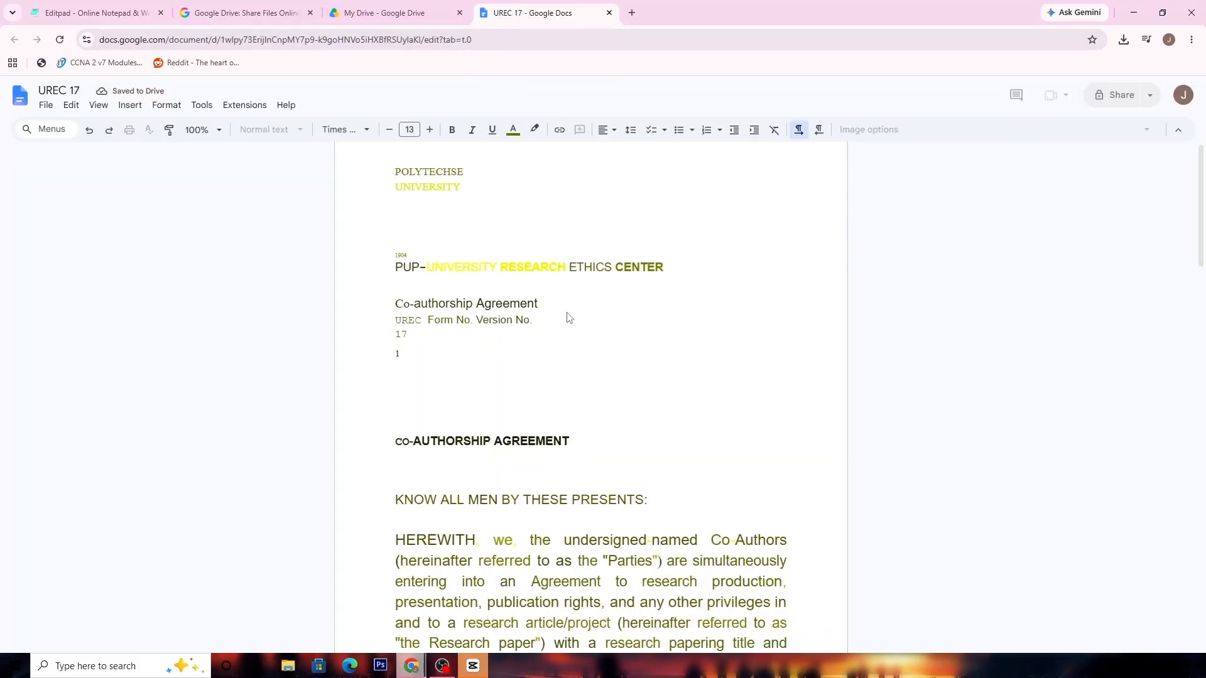
{"action": "scroll", "coordinate": [568, 315], "scroll_direction": "up", "scroll_amount": 1}
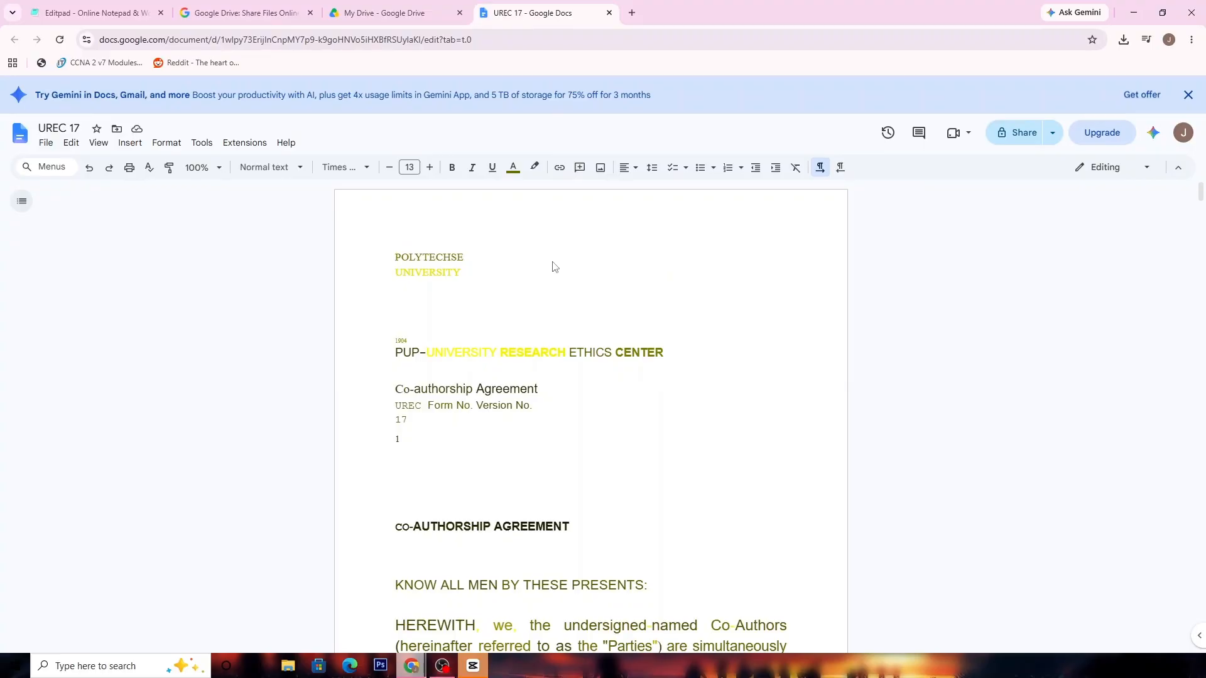
{"action": "scroll", "coordinate": [636, 293], "scroll_direction": "down", "scroll_amount": 2}
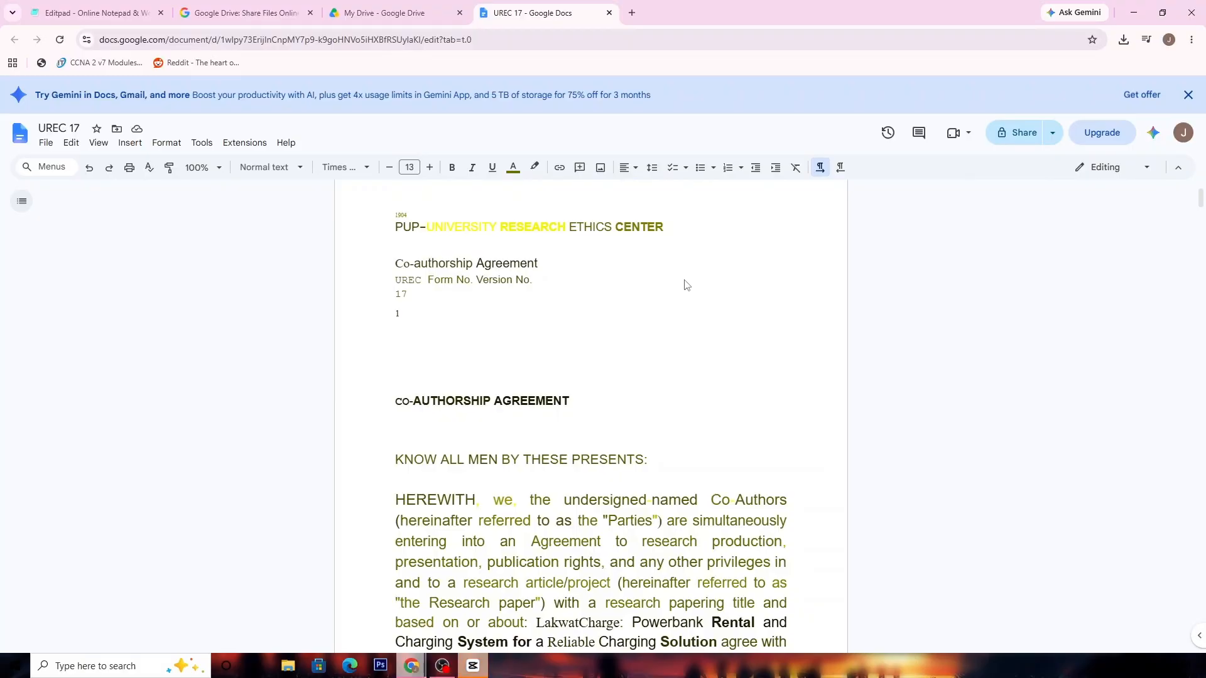
{"action": "scroll", "coordinate": [685, 285], "scroll_direction": "down", "scroll_amount": 1}
{"action": "scroll", "coordinate": [686, 285], "scroll_direction": "down", "scroll_amount": 1}
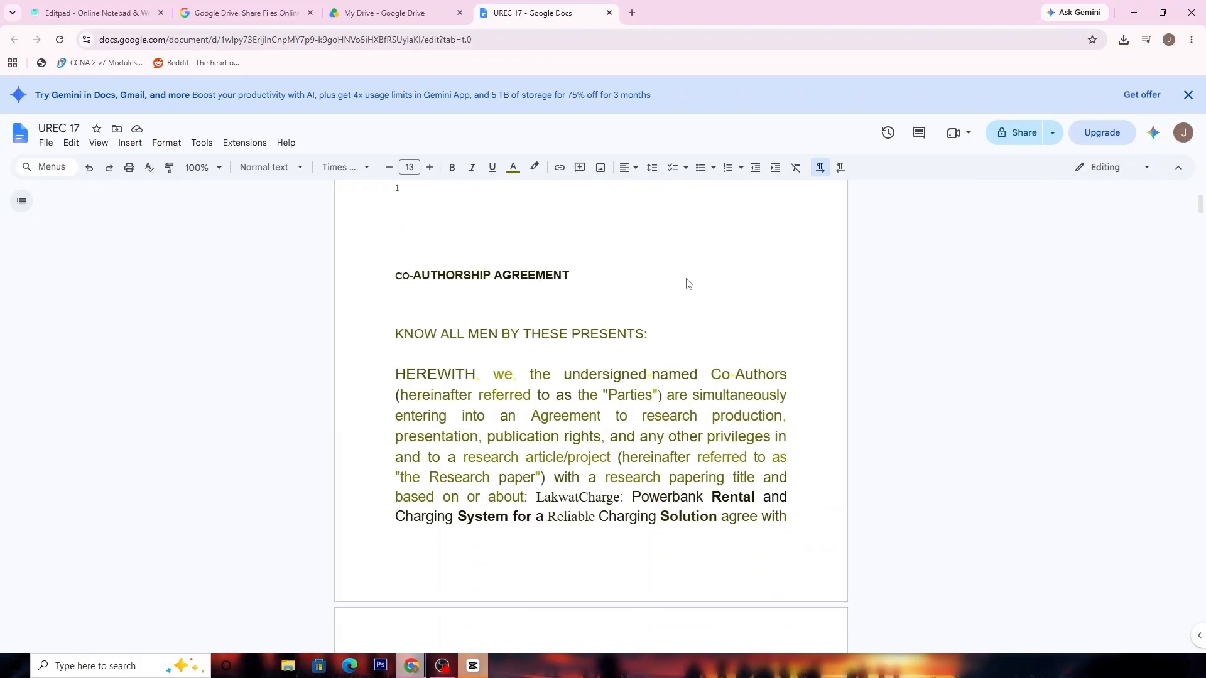
{"action": "scroll", "coordinate": [694, 271], "scroll_direction": "down", "scroll_amount": 3}
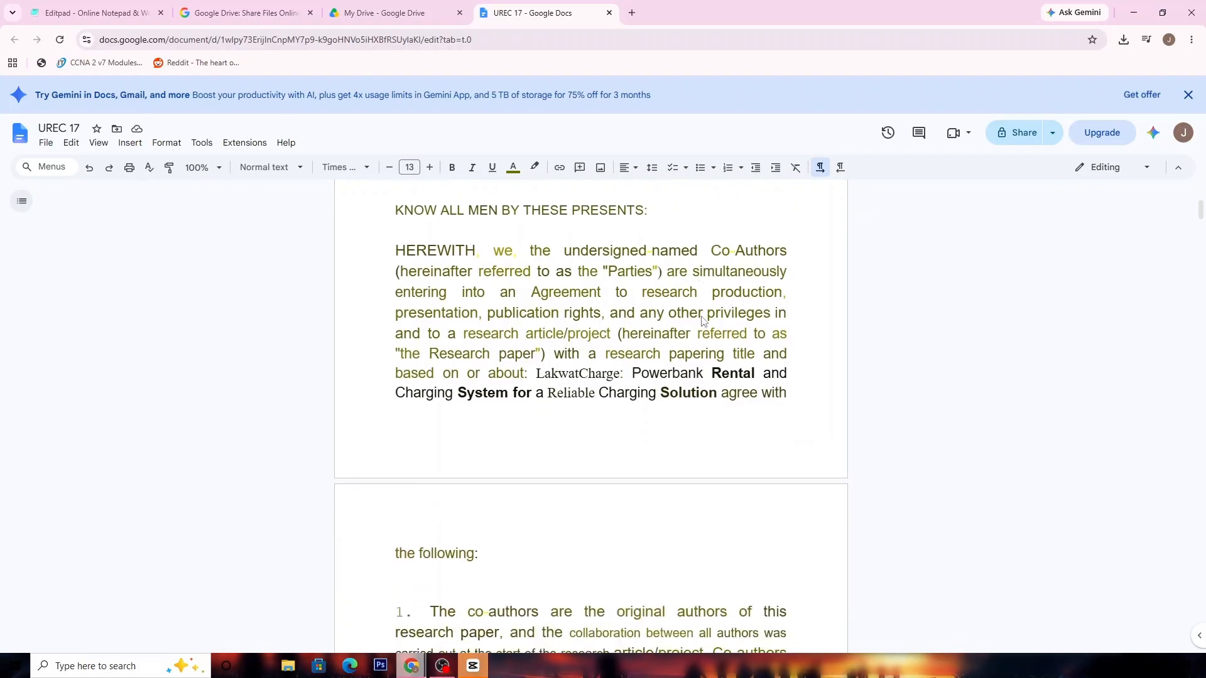
{"action": "scroll", "coordinate": [728, 299], "scroll_direction": "up", "scroll_amount": 7}
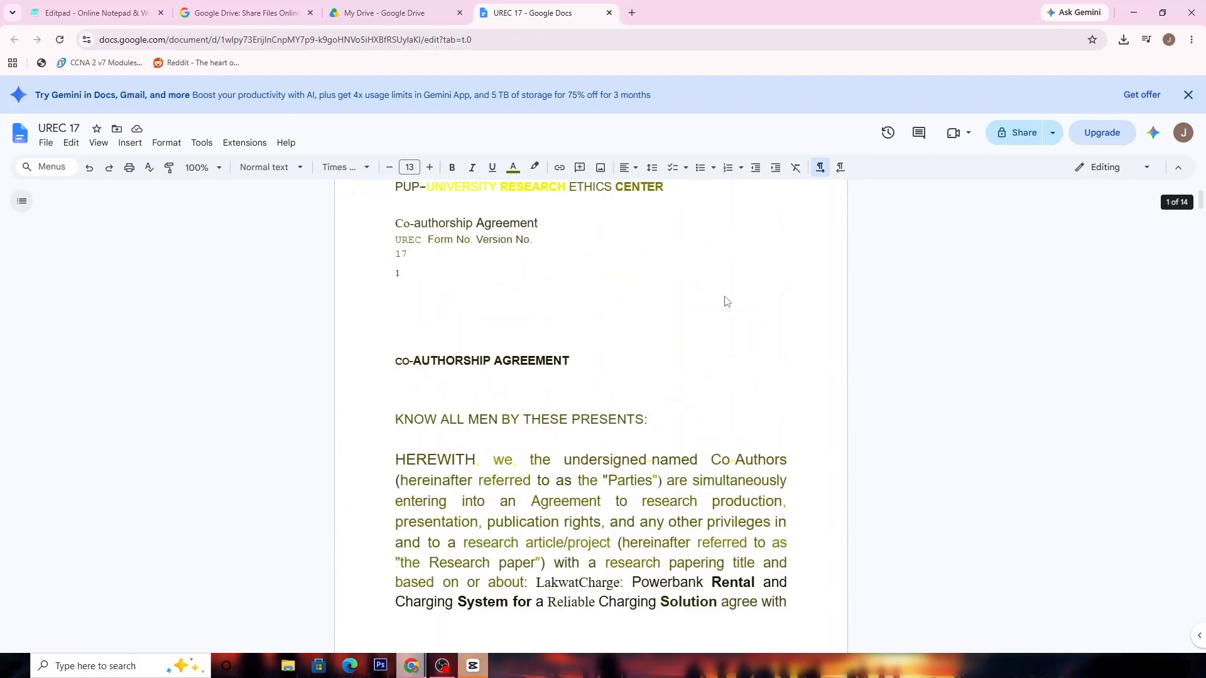
Step: Close the converted document's tab and select the original UREC 17.pdf in My Drive
{"action": "left_click", "coordinate": [608, 13]}
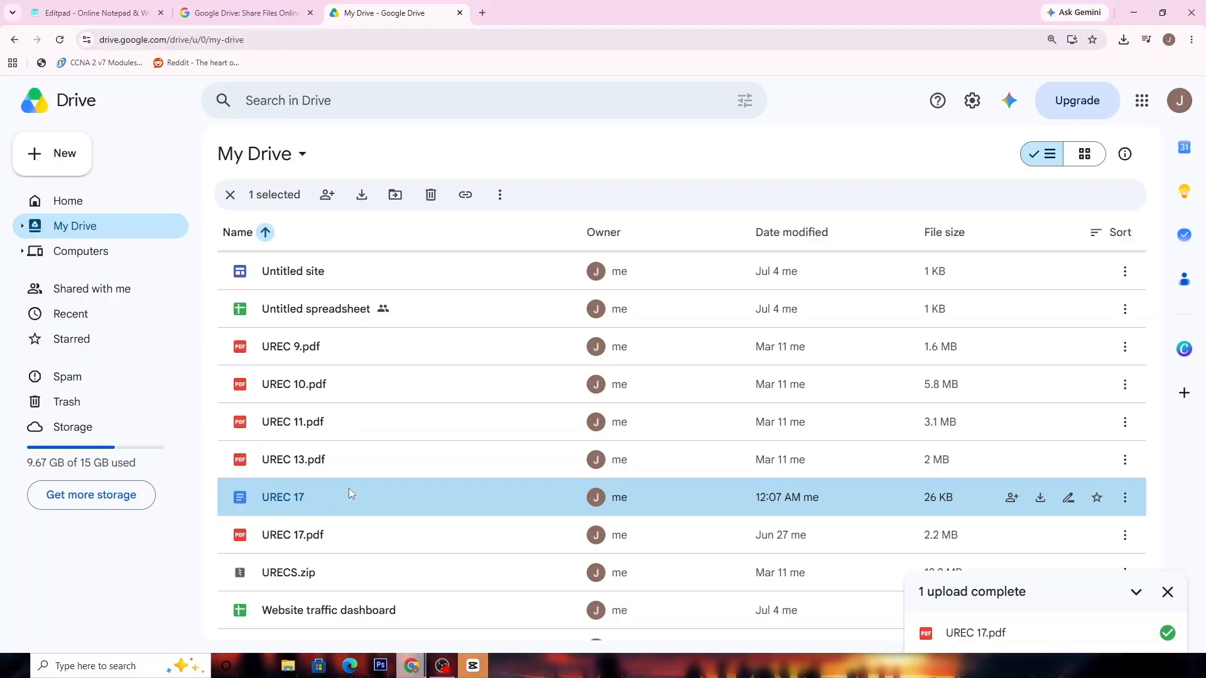
{"action": "left_click", "coordinate": [378, 541]}
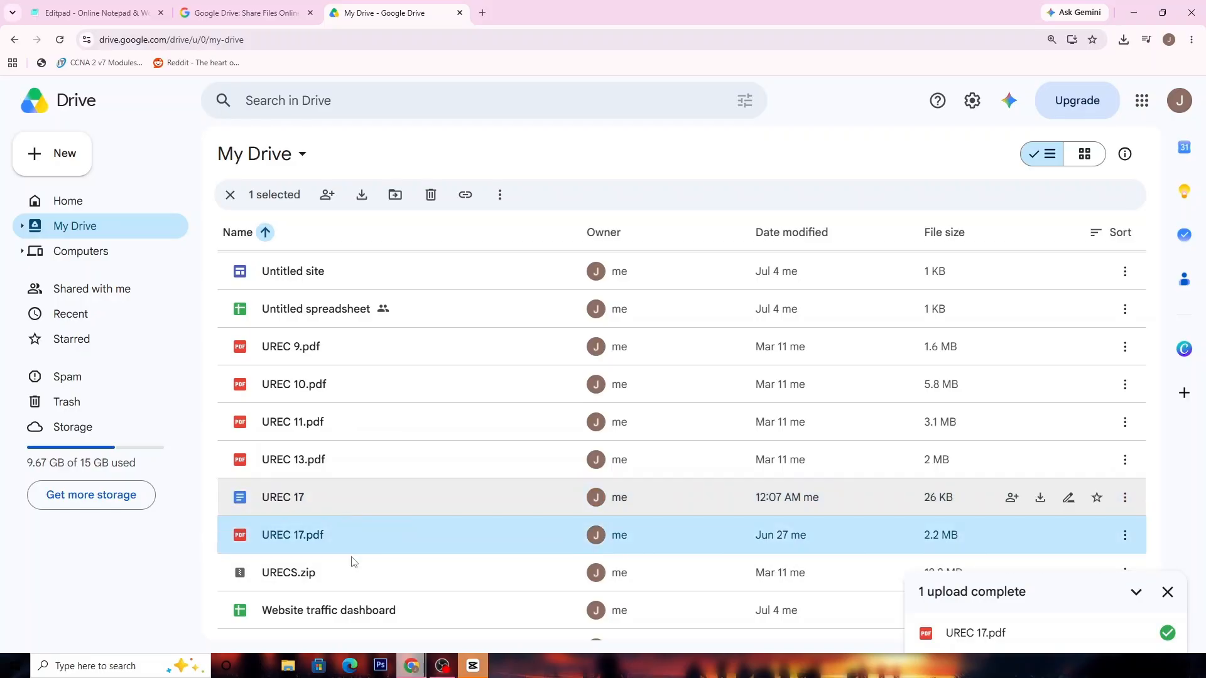
Step: Reopen the converted UREC 17 document briefly, and move it from My Drive to the trash
{"action": "left_click", "coordinate": [392, 502]}
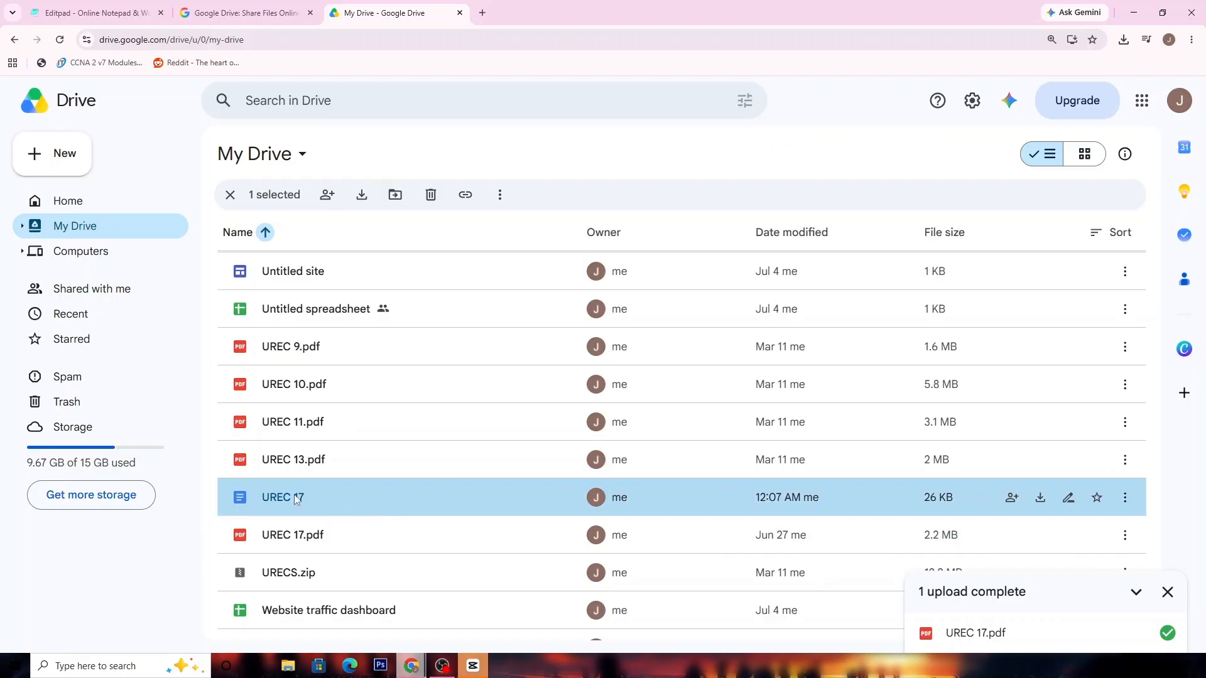
{"action": "double_click", "coordinate": [319, 487]}
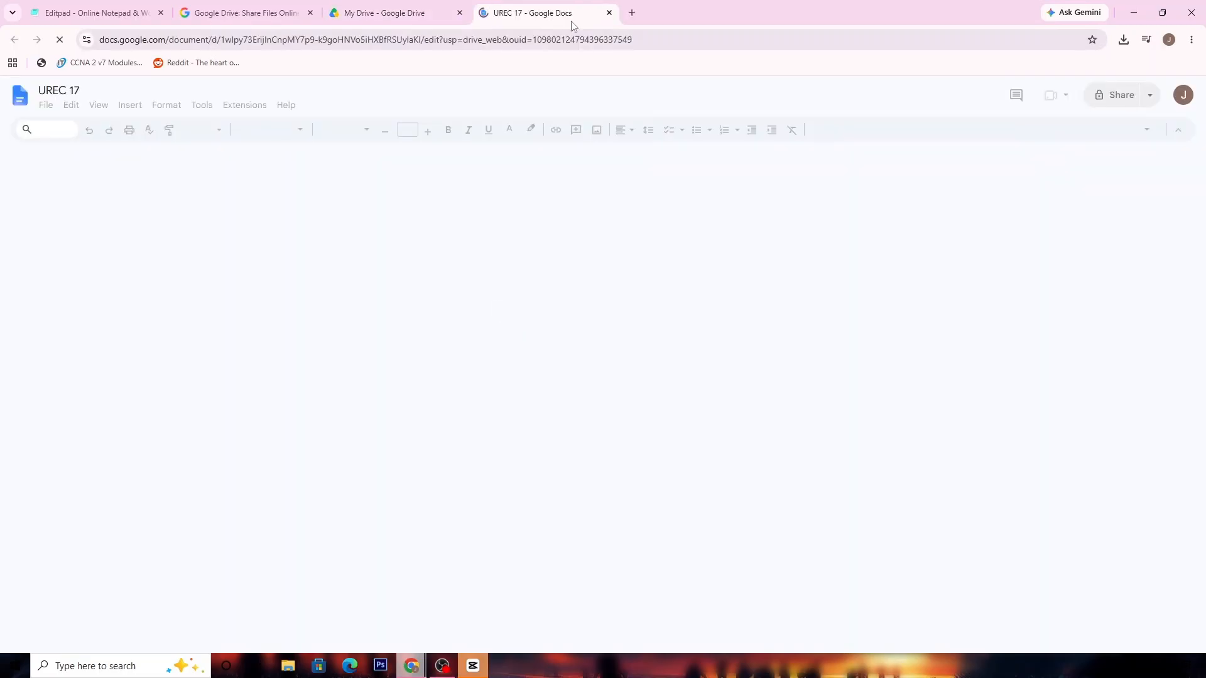
{"action": "left_click", "coordinate": [607, 13]}
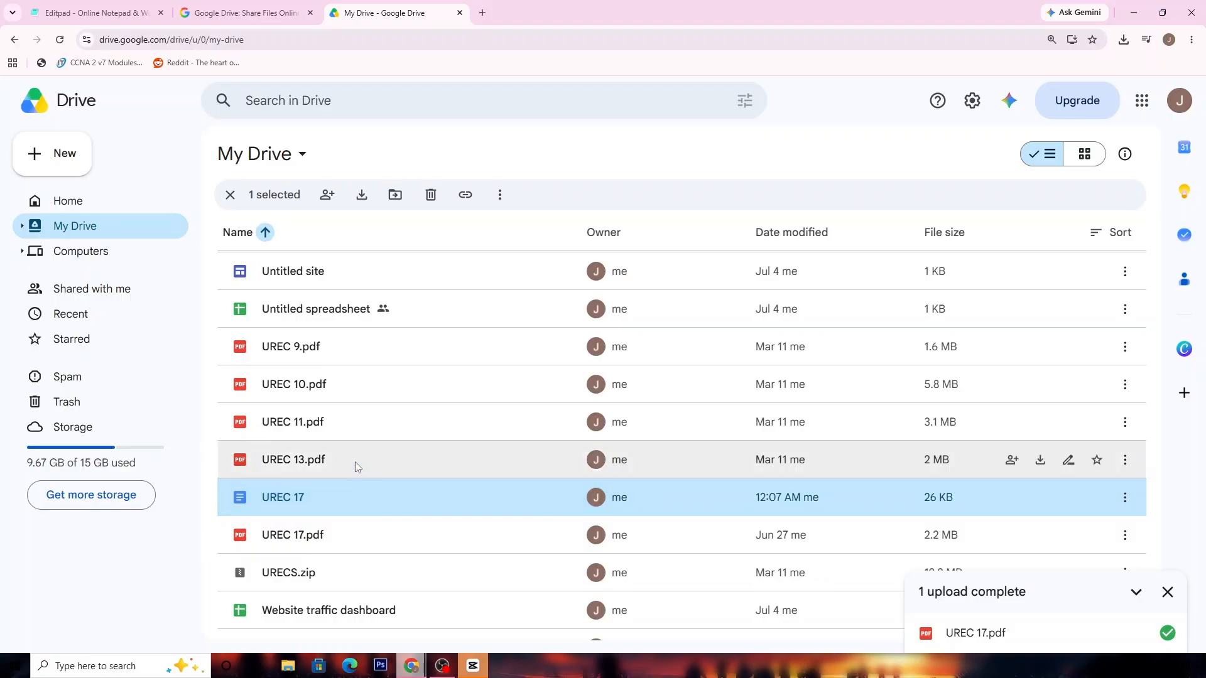
{"action": "key", "text": "Delete"}
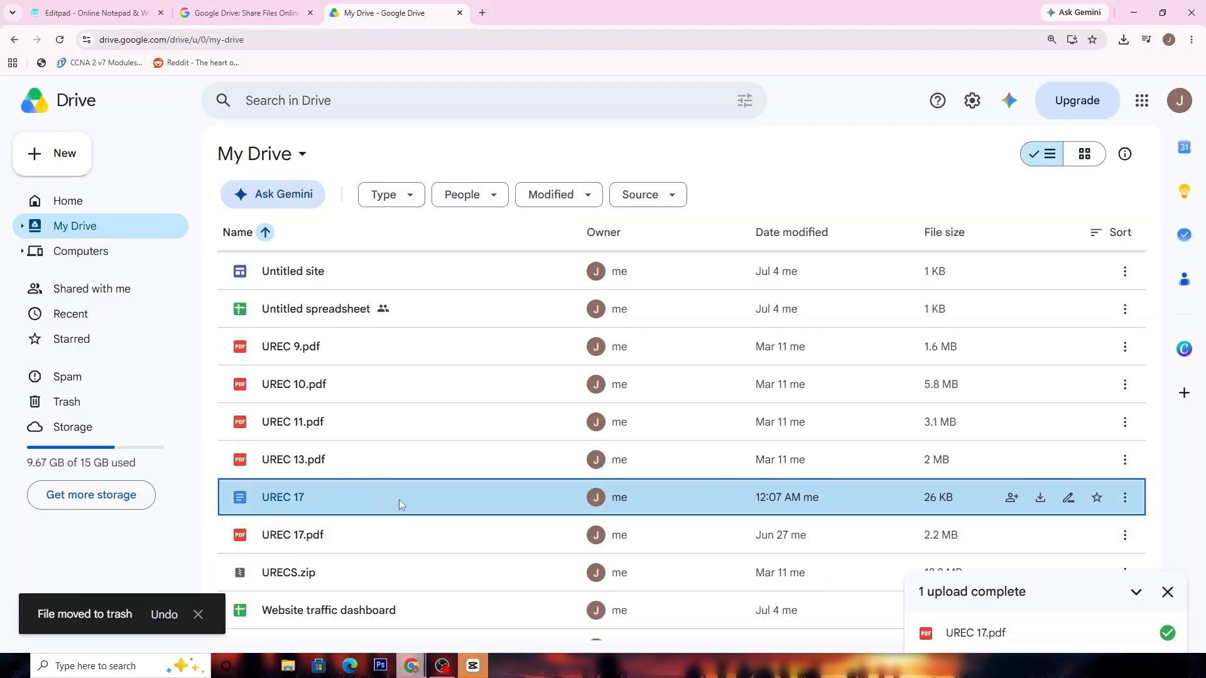
Step: Browse the files in My Drive and filter the list to show only PDFs
{"action": "scroll", "coordinate": [465, 439], "scroll_direction": "up", "scroll_amount": 5}
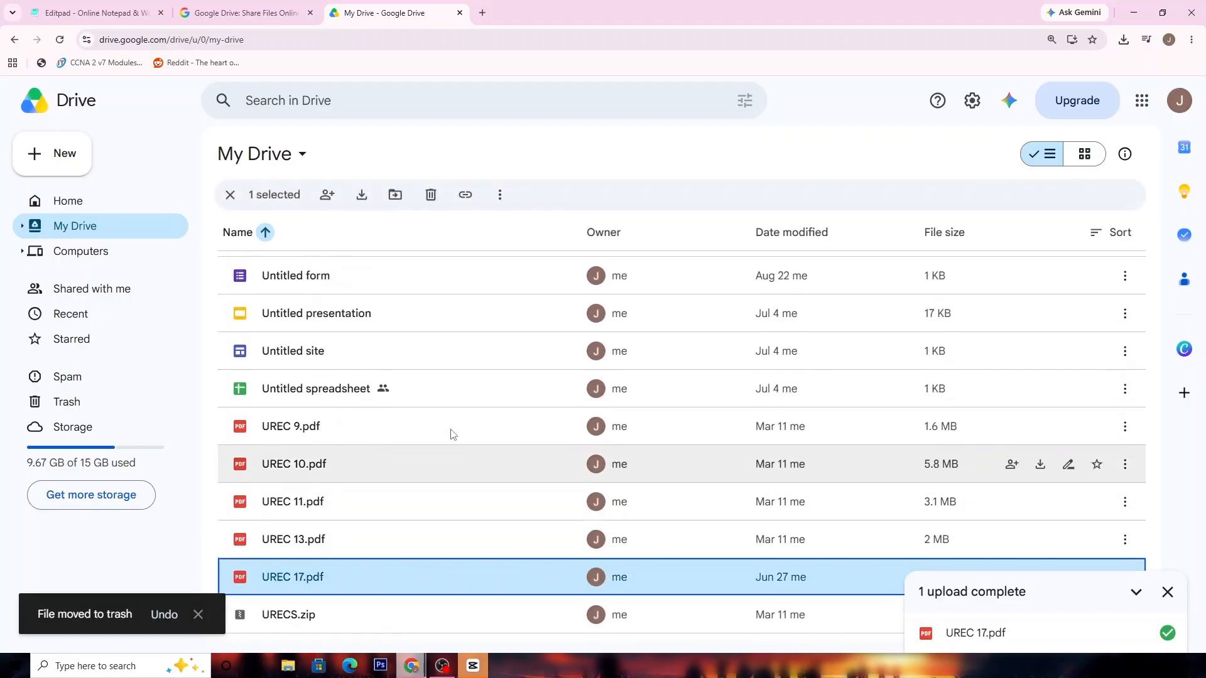
{"action": "scroll", "coordinate": [471, 427], "scroll_direction": "down", "scroll_amount": 1}
{"action": "scroll", "coordinate": [461, 435], "scroll_direction": "down", "scroll_amount": 5}
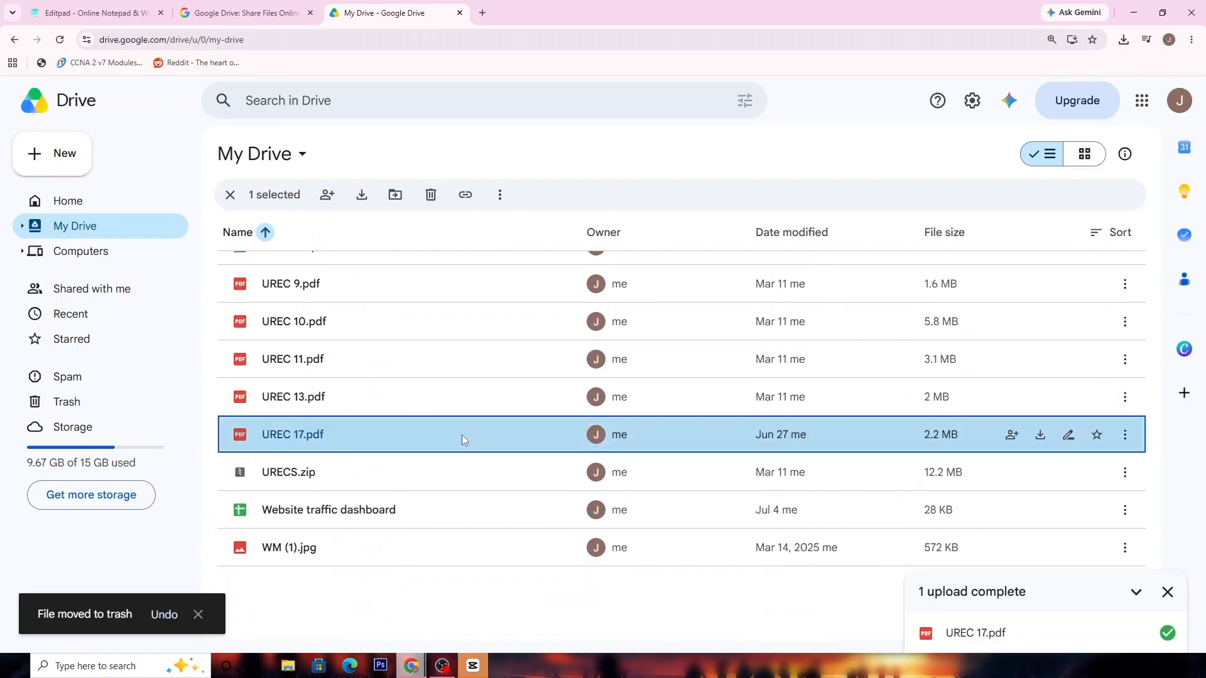
{"action": "scroll", "coordinate": [466, 486], "scroll_direction": "up", "scroll_amount": 5}
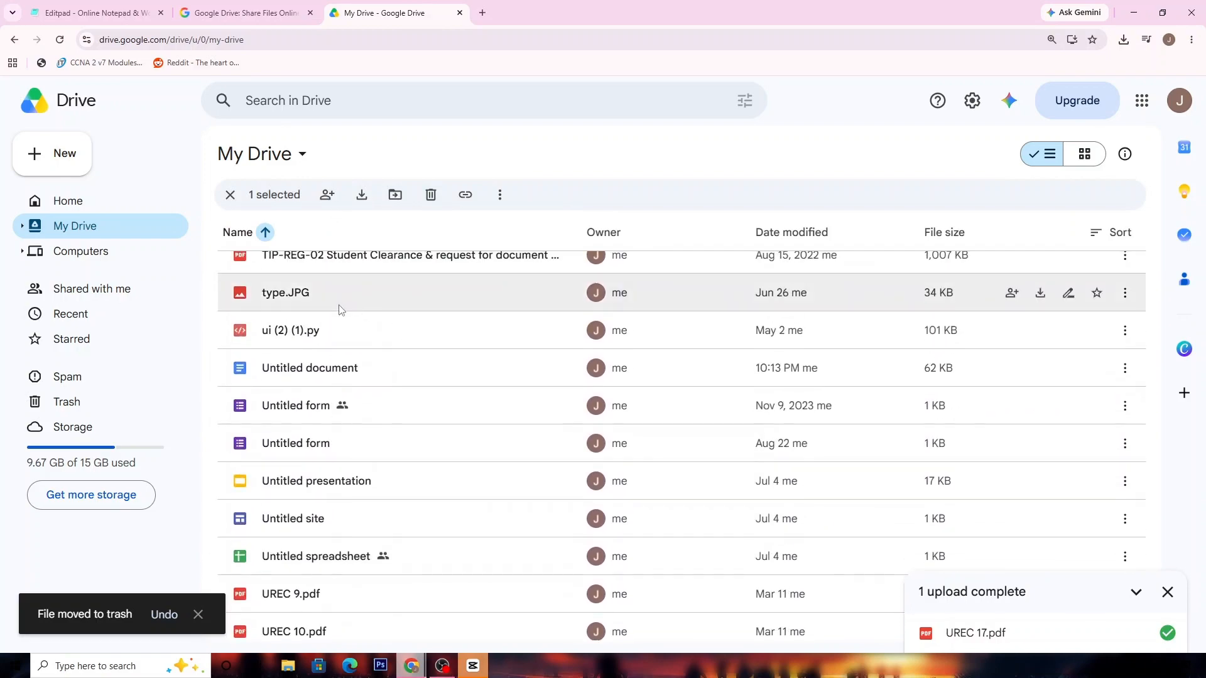
{"action": "scroll", "coordinate": [351, 326], "scroll_direction": "up", "scroll_amount": 4}
{"action": "scroll", "coordinate": [369, 361], "scroll_direction": "up", "scroll_amount": 3}
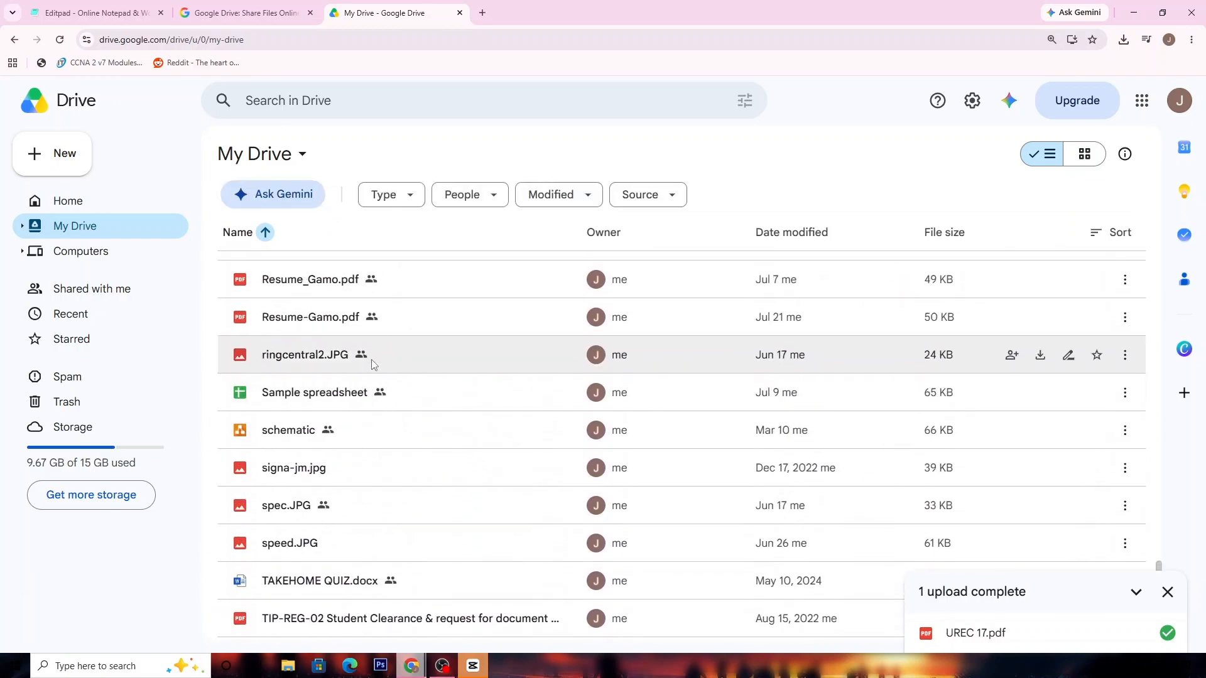
{"action": "scroll", "coordinate": [440, 395], "scroll_direction": "up", "scroll_amount": 4}
{"action": "scroll", "coordinate": [460, 405], "scroll_direction": "up", "scroll_amount": 4}
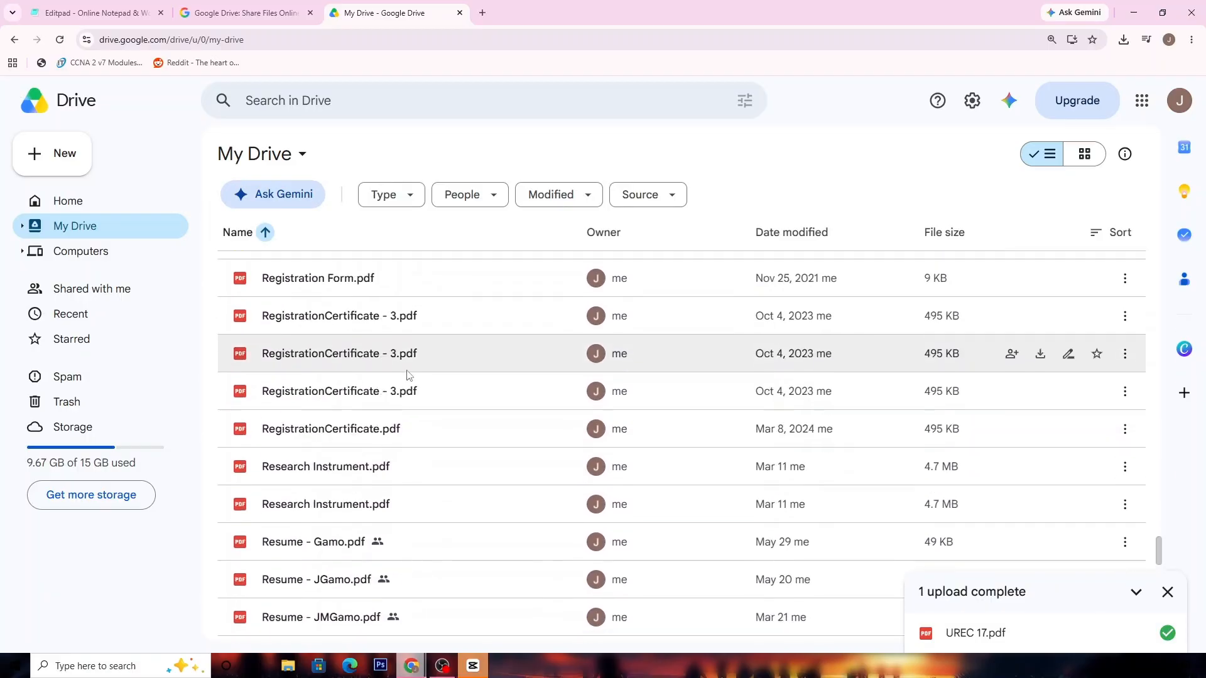
{"action": "scroll", "coordinate": [484, 440], "scroll_direction": "up", "scroll_amount": 2}
{"action": "scroll", "coordinate": [484, 439], "scroll_direction": "up", "scroll_amount": 3}
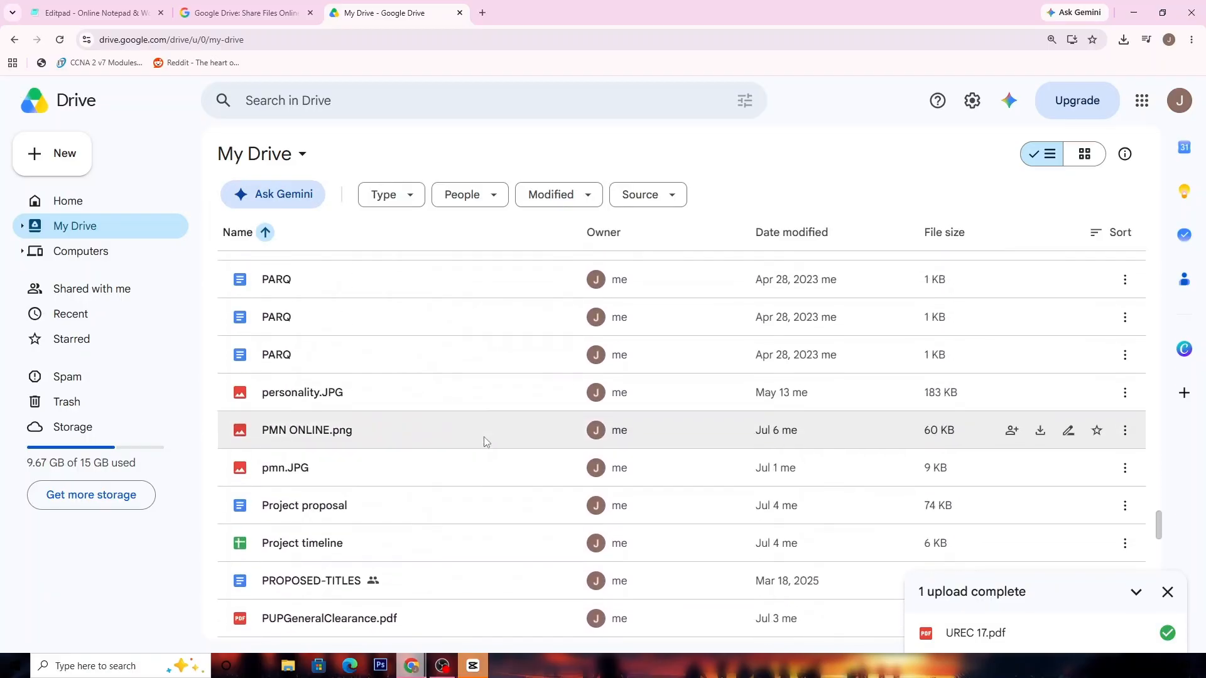
{"action": "left_click", "coordinate": [383, 196]}
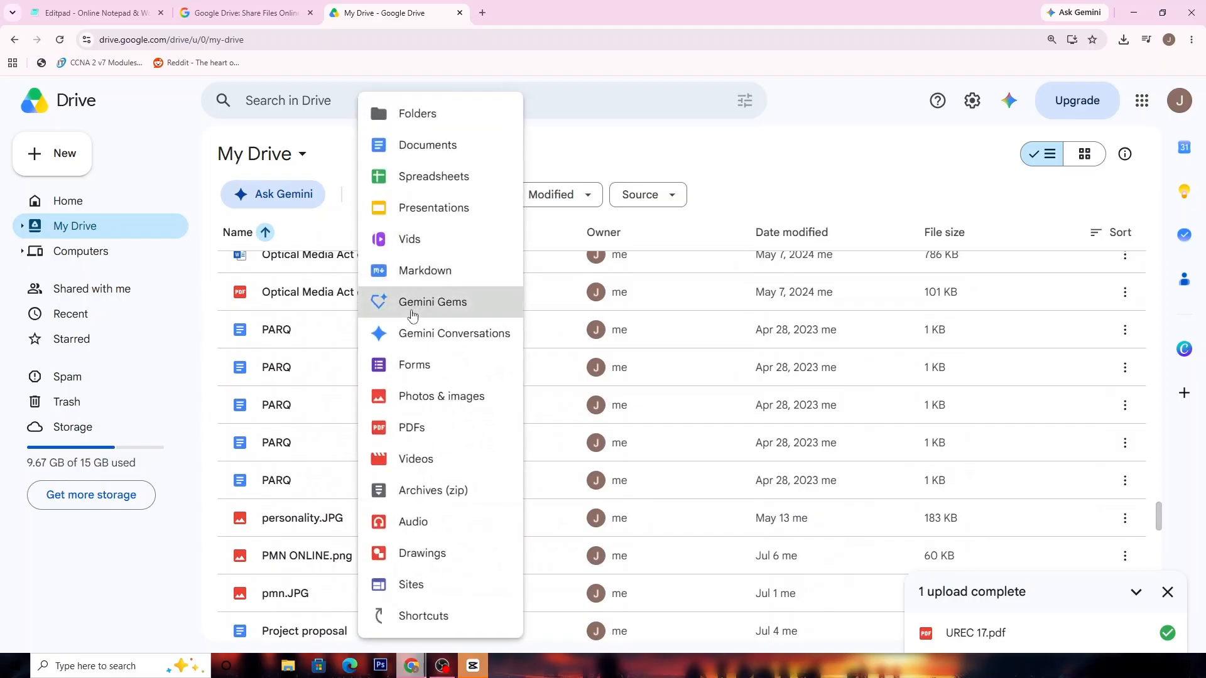
{"action": "left_click", "coordinate": [417, 425]}
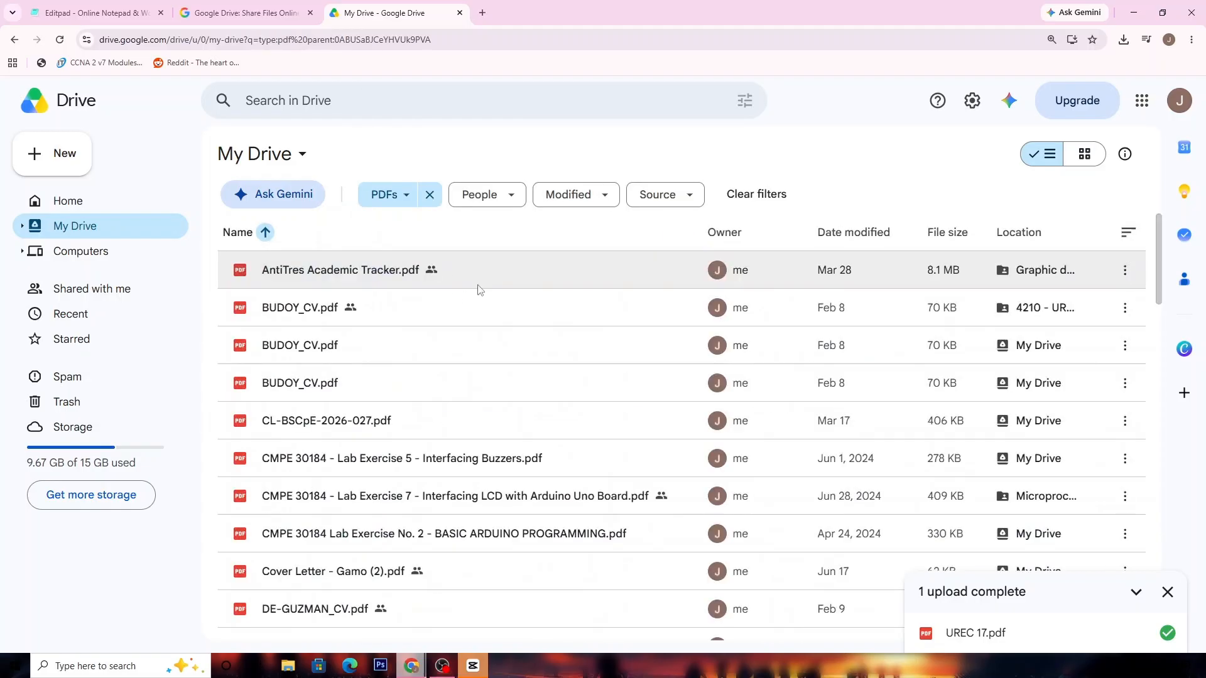
Step: Display the apps available for opening the Seatwork#4 PDF in the filtered list
{"action": "right_click", "coordinate": [431, 287]}
{"action": "left_click", "coordinate": [327, 419]}
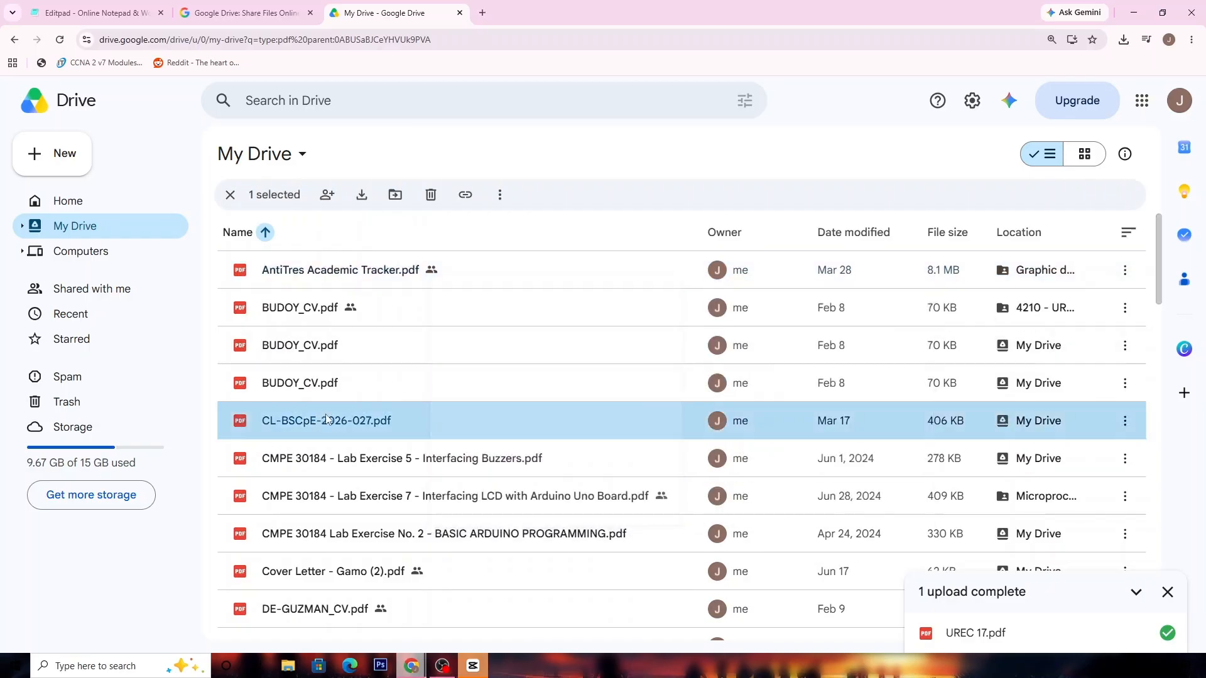
{"action": "scroll", "coordinate": [439, 414], "scroll_direction": "down", "scroll_amount": 4}
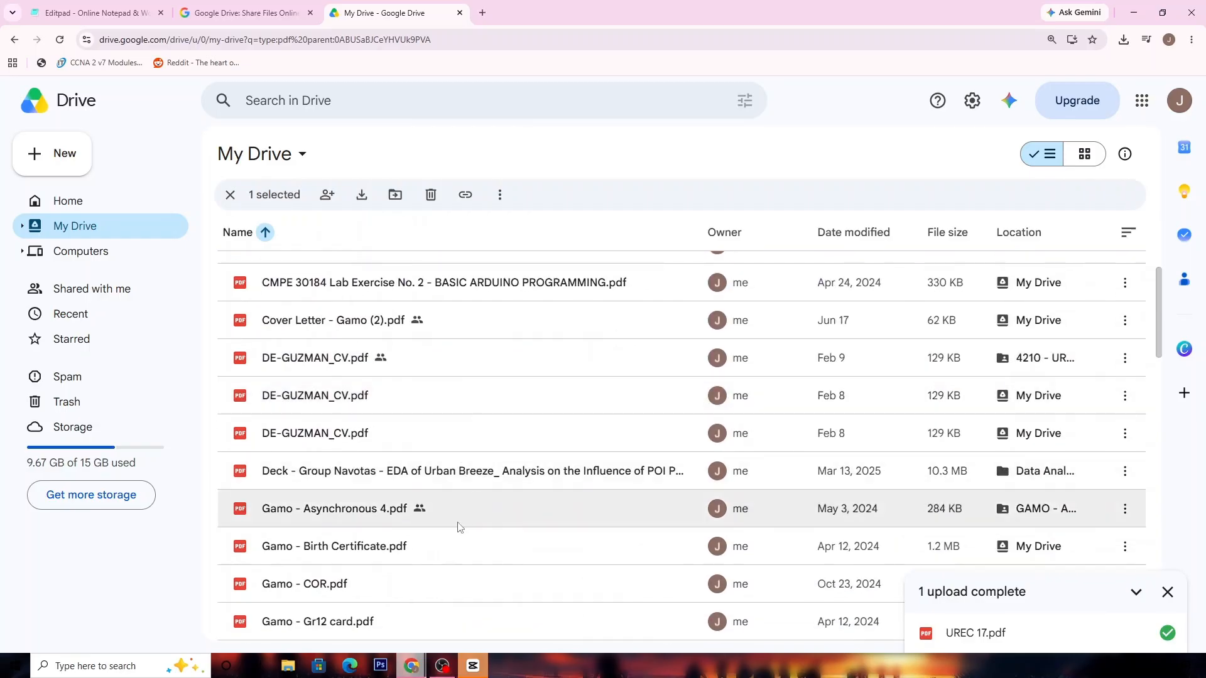
{"action": "scroll", "coordinate": [439, 550], "scroll_direction": "down", "scroll_amount": 5}
{"action": "right_click", "coordinate": [440, 525]}
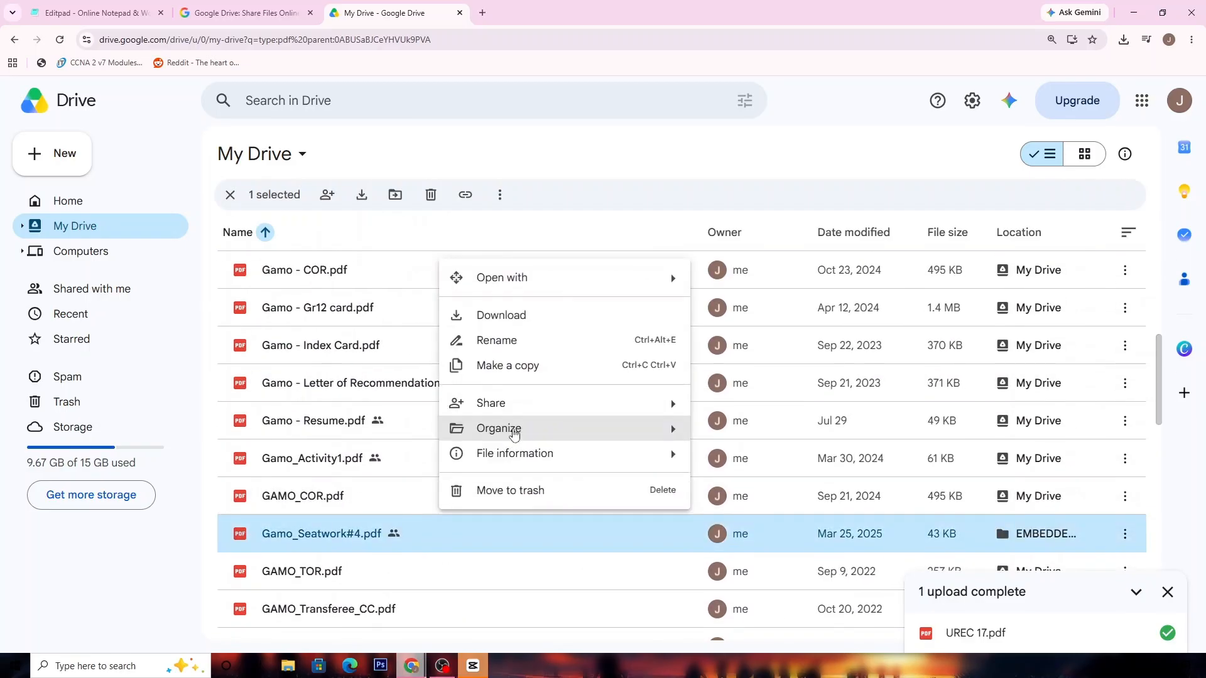
{"action": "mouse_move", "coordinate": [653, 290]}
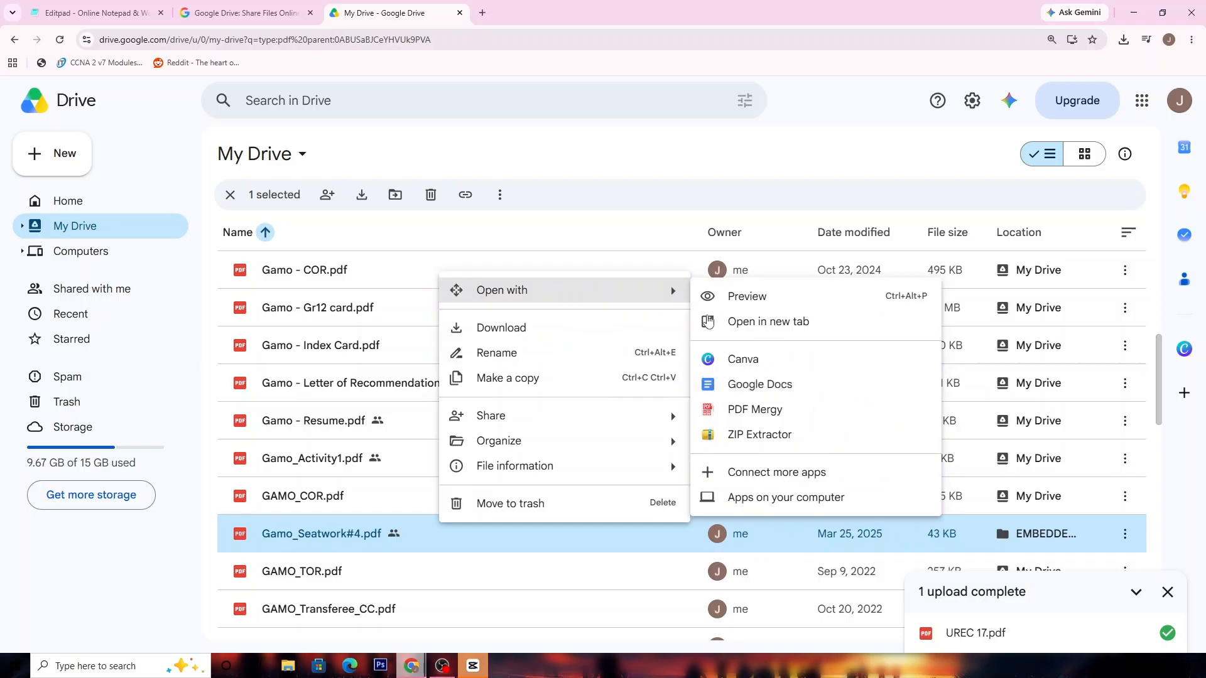
Step: Dismiss the file options and return to the Drive home page
{"action": "left_click", "coordinate": [77, 112]}
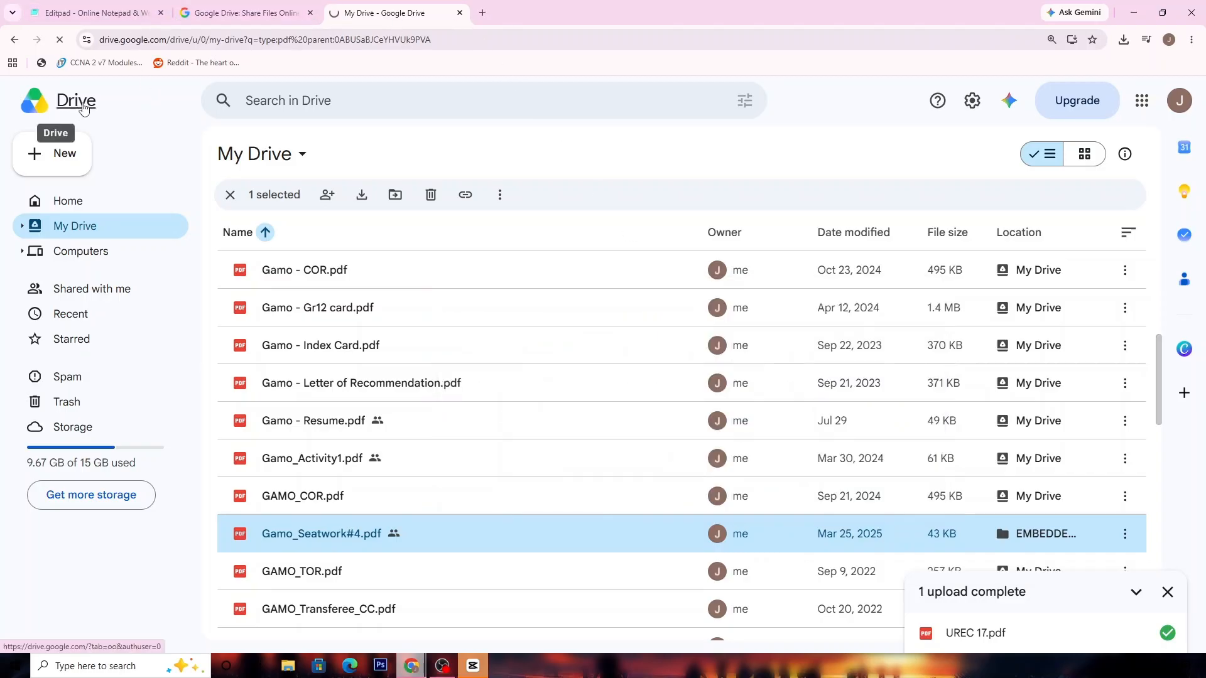
{"action": "left_click", "coordinate": [77, 112]}
Step: Switch to the Editpad notes and highlight the line "LIKE AND SUBSCRIBE!"
{"action": "left_click", "coordinate": [113, 15]}
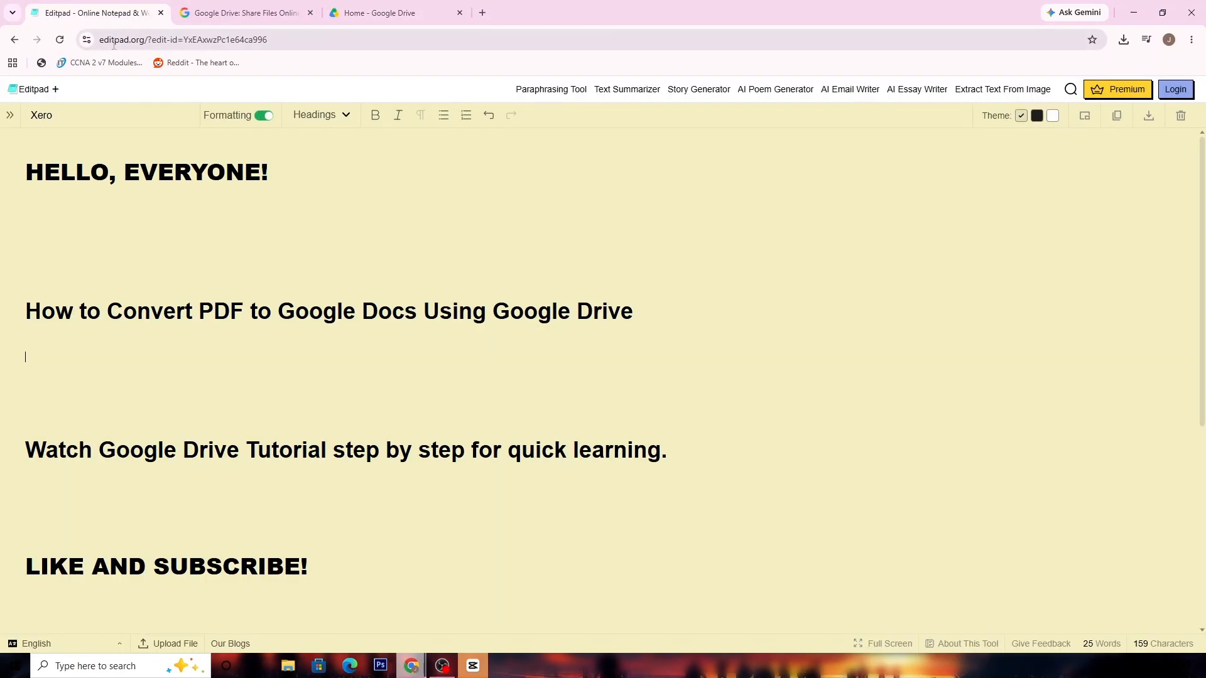
{"action": "left_click_drag", "start_coordinate": [33, 572], "coordinate": [393, 579]}
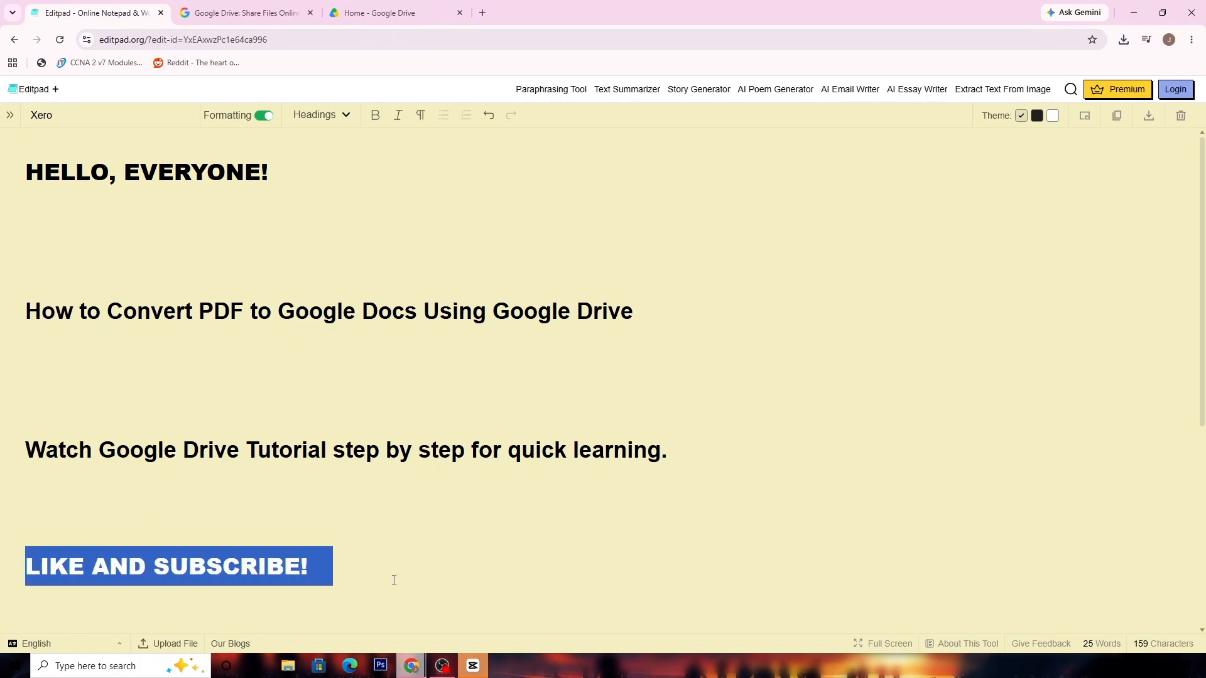